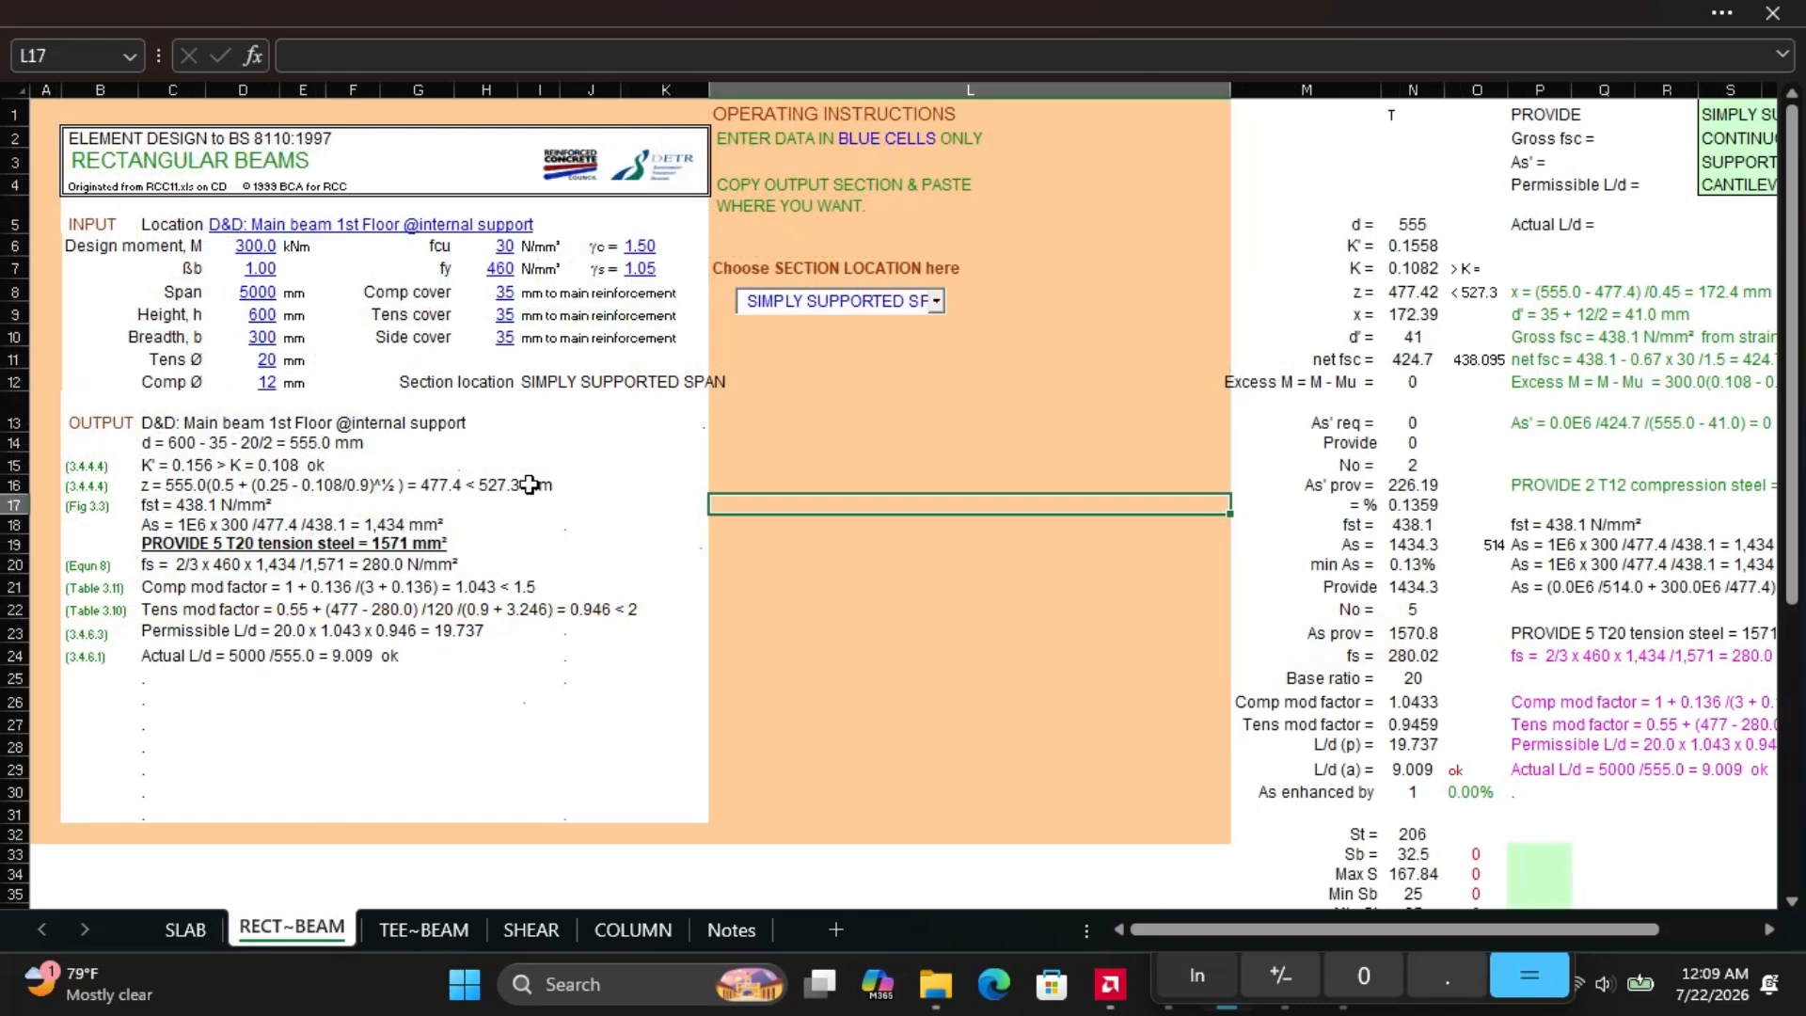
Look at the SLAB design sheet and return to the RECT~BEAM sheet
left_click(188, 930)
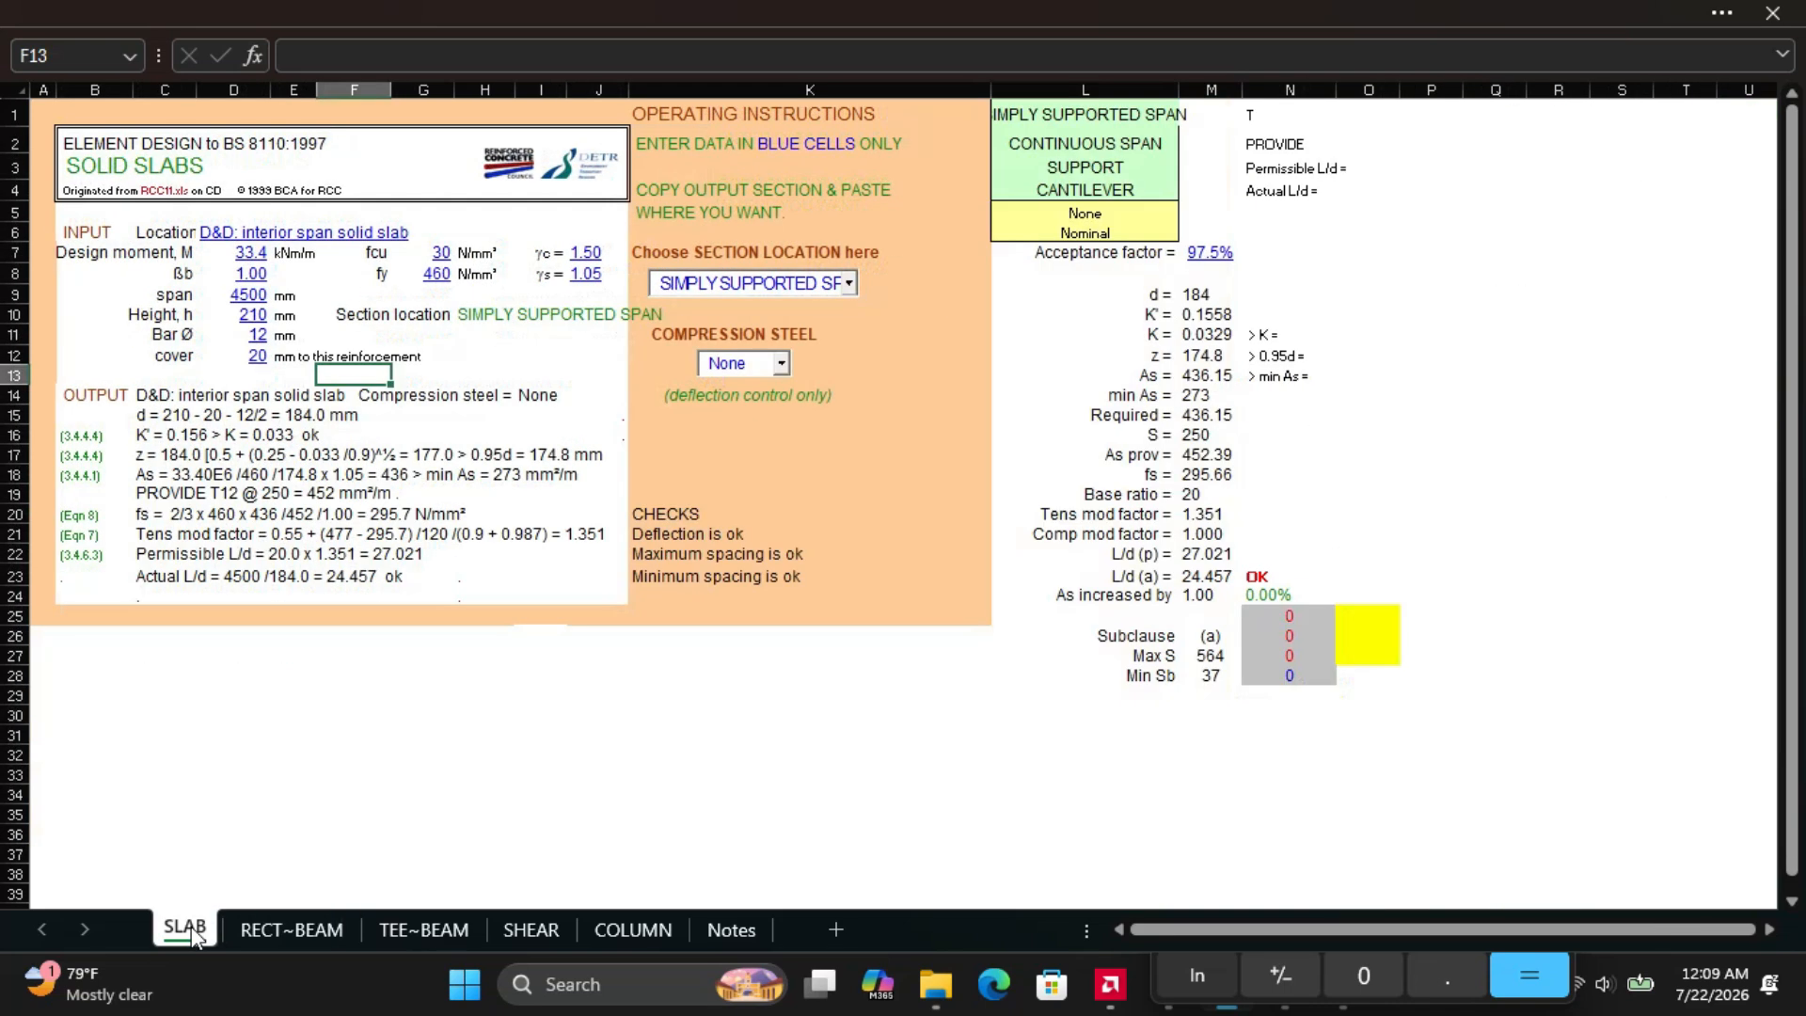
left_click(299, 933)
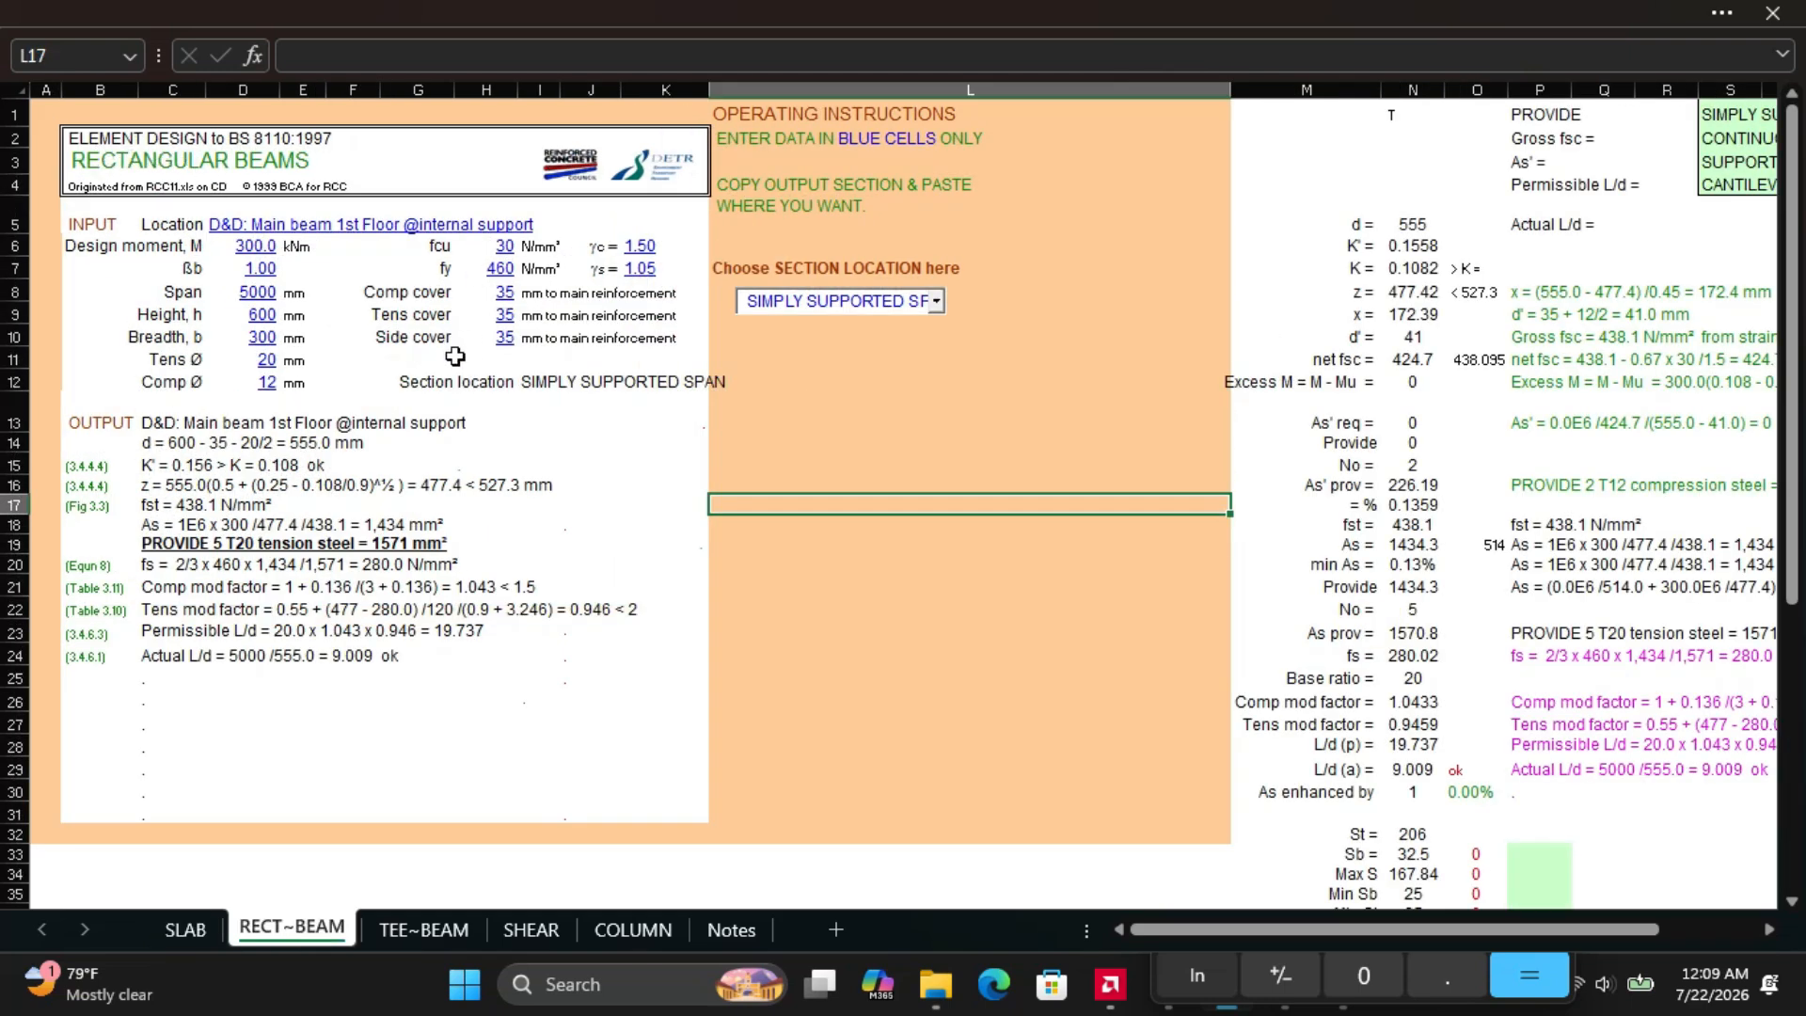
Try the CONTINUOUS SPAN and CANTILEVER section locations for the rectangular beam and restore SIMPLY SUPPORTED SPAN
left_click(934, 299)
left_click(935, 302)
left_click(935, 302)
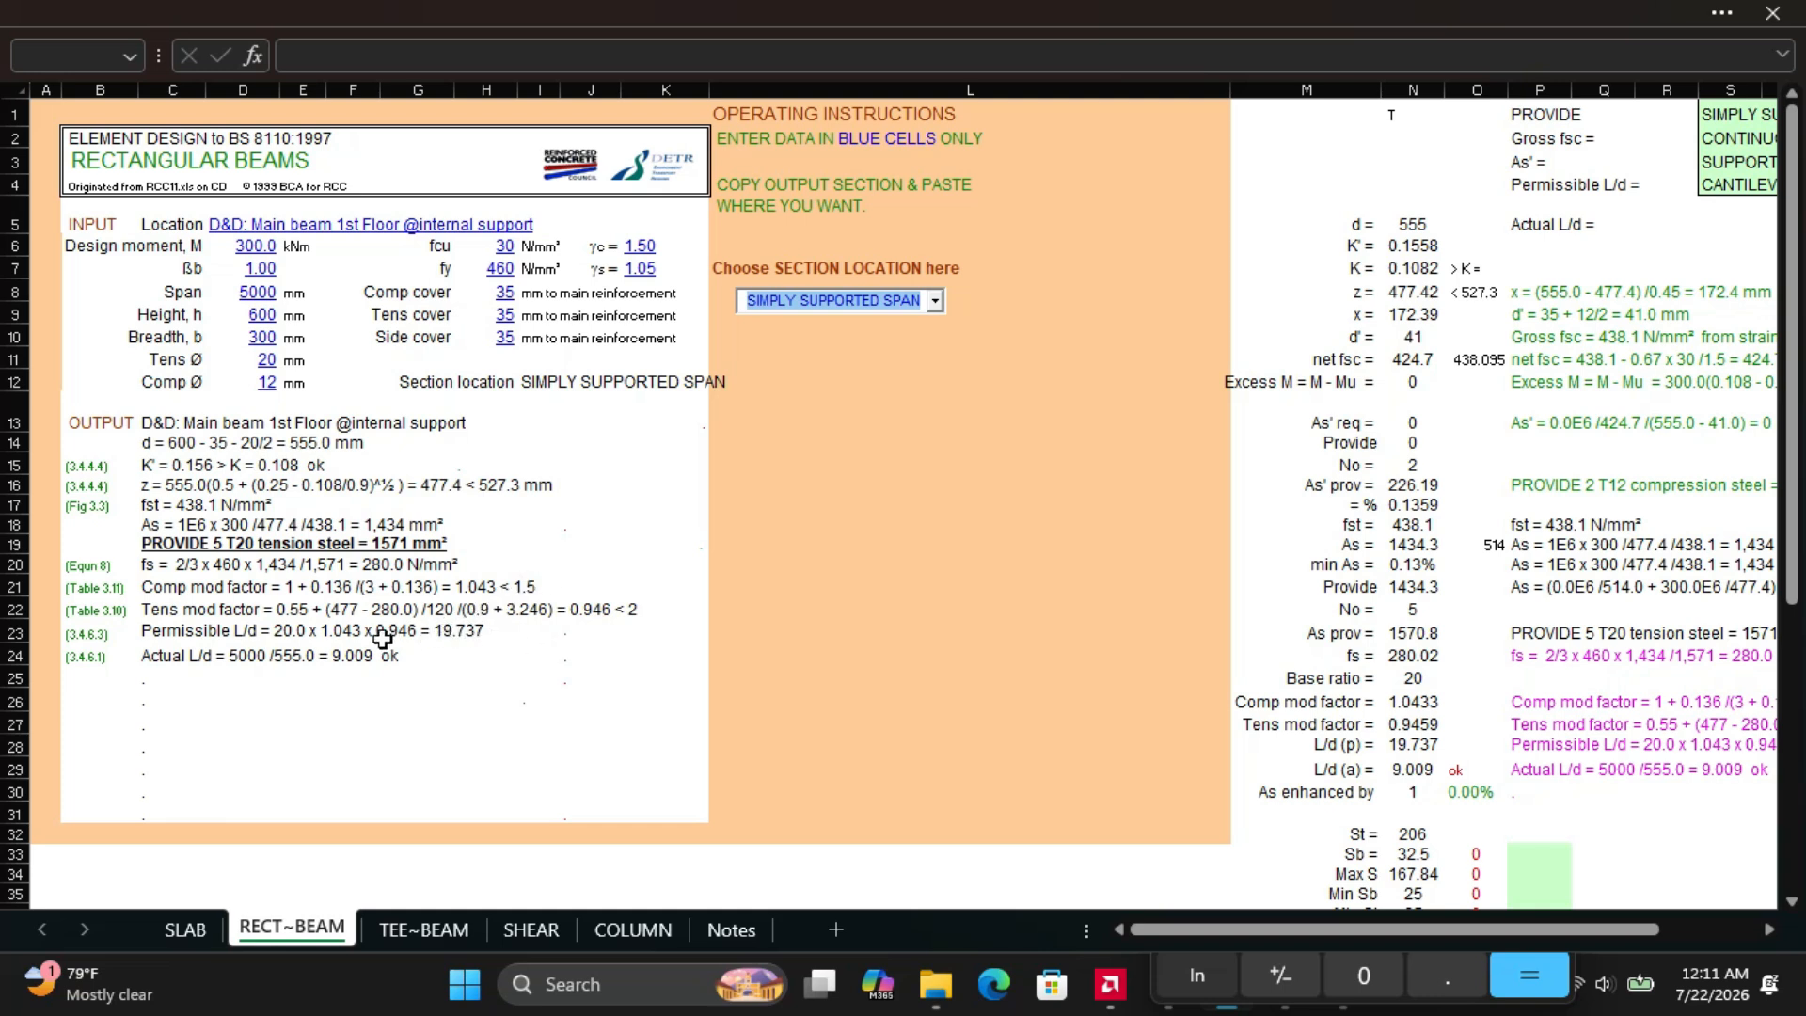
left_click(935, 301)
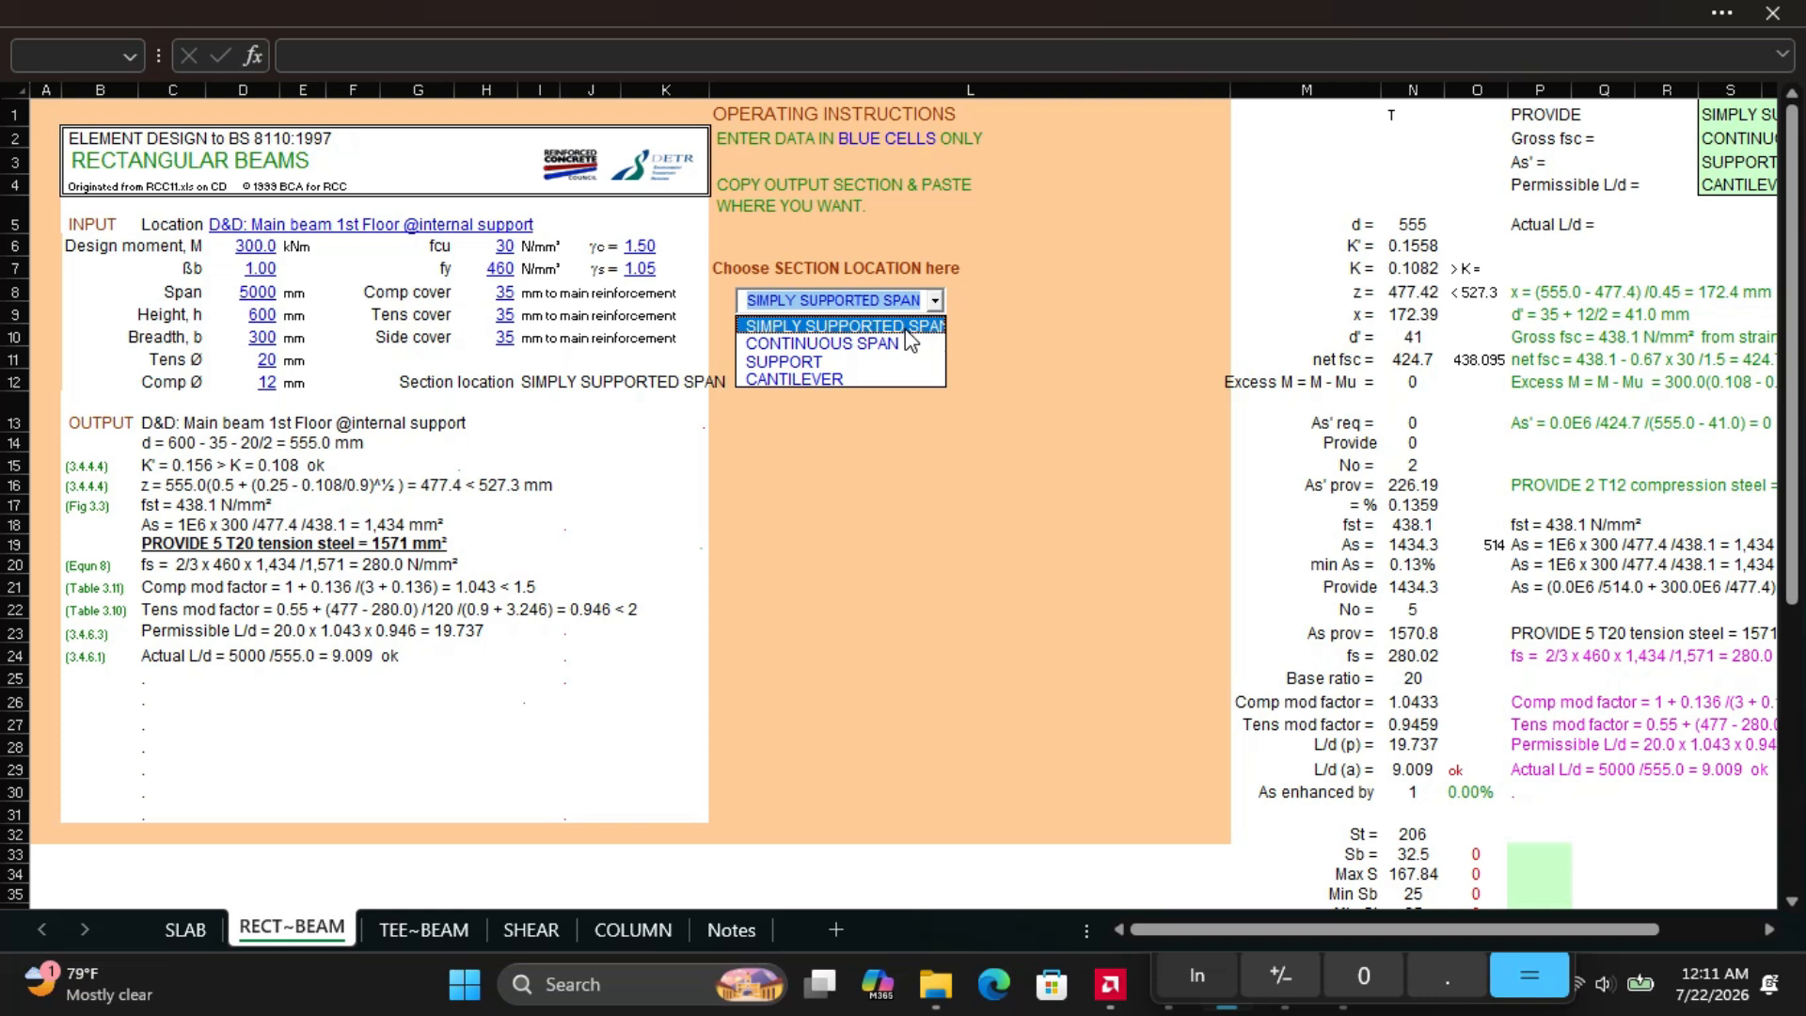
left_click(903, 343)
left_click(935, 301)
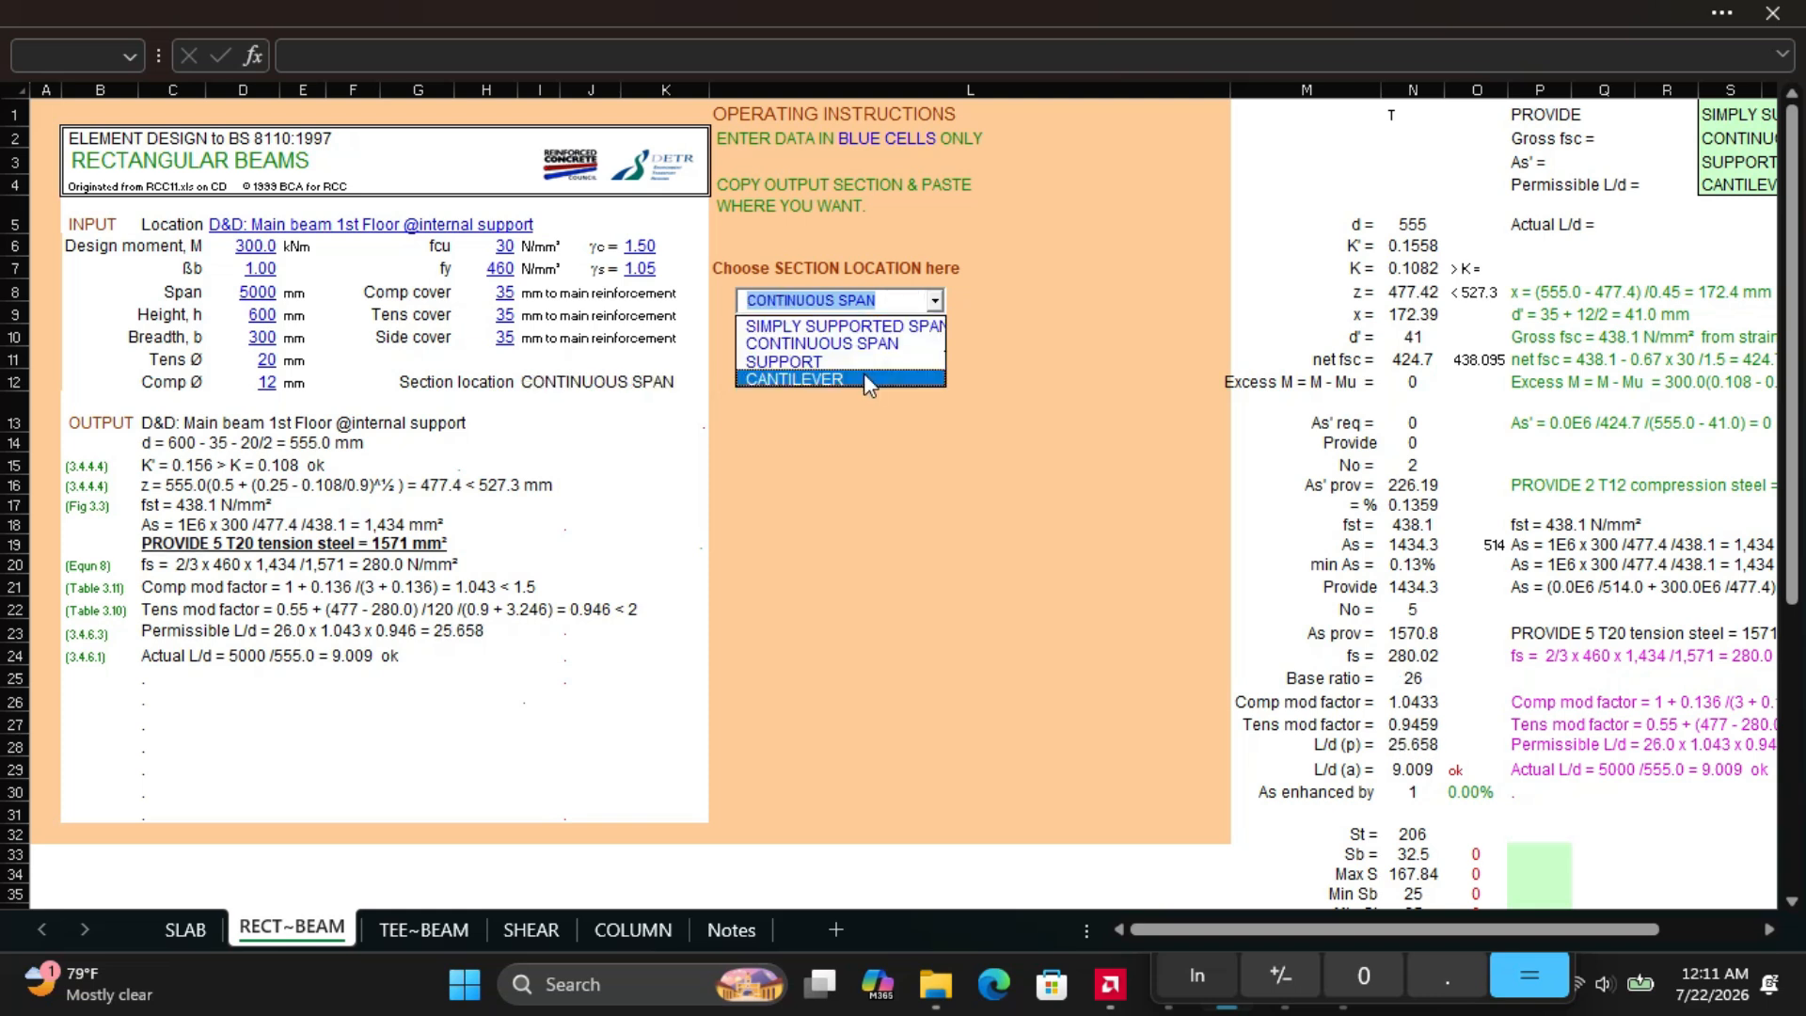
left_click(864, 379)
left_click(935, 301)
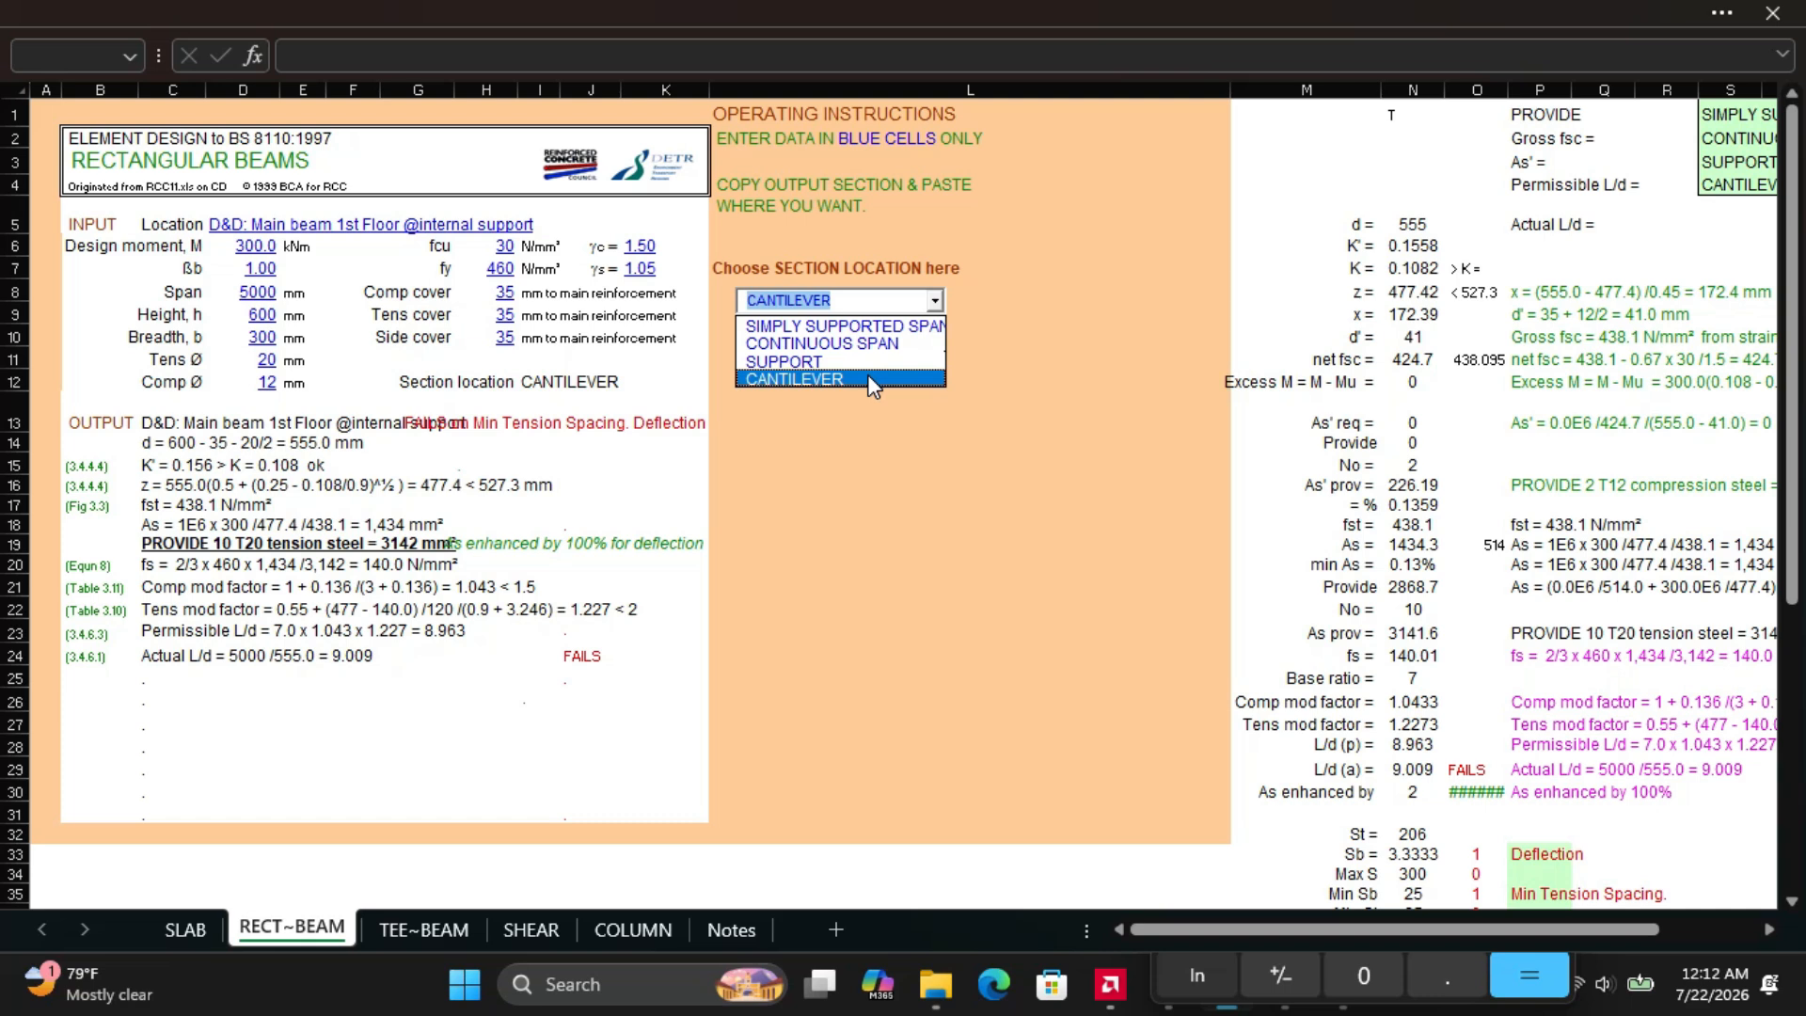
left_click(886, 324)
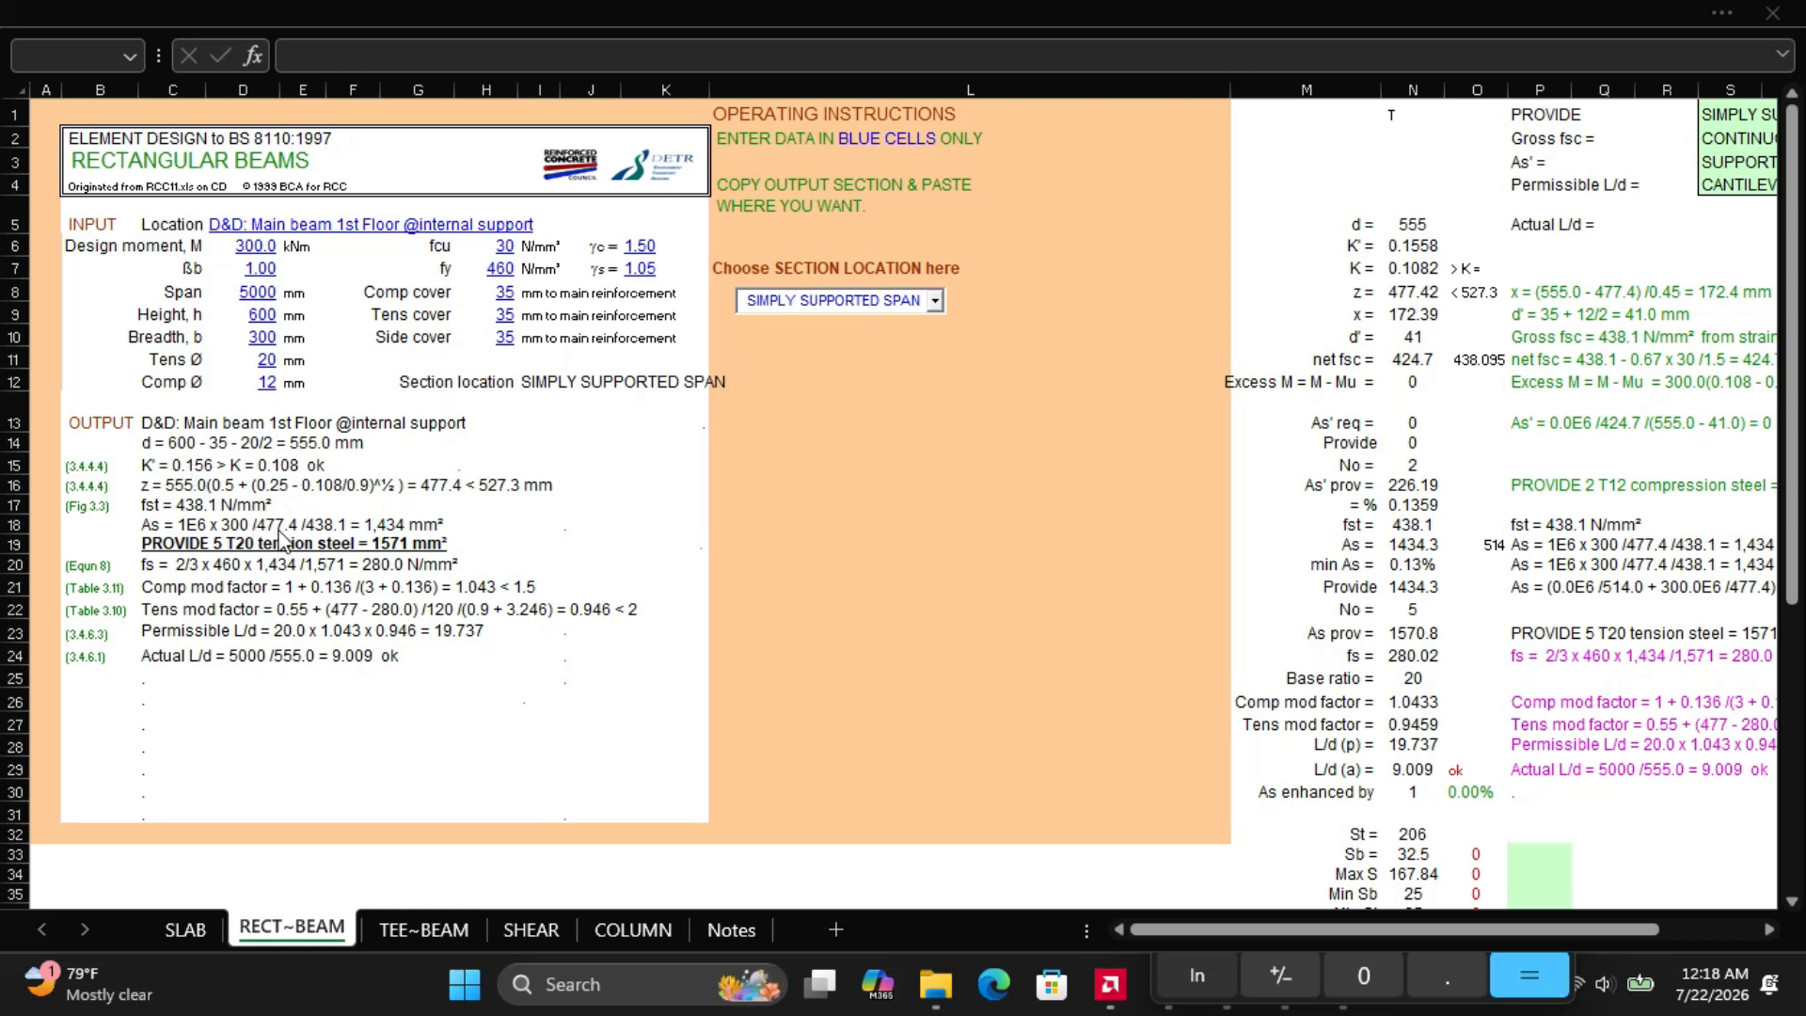
Examine the beam's detailed calculation columns and the reinforcement and deflection checks beside the output section
left_click(1219, 928)
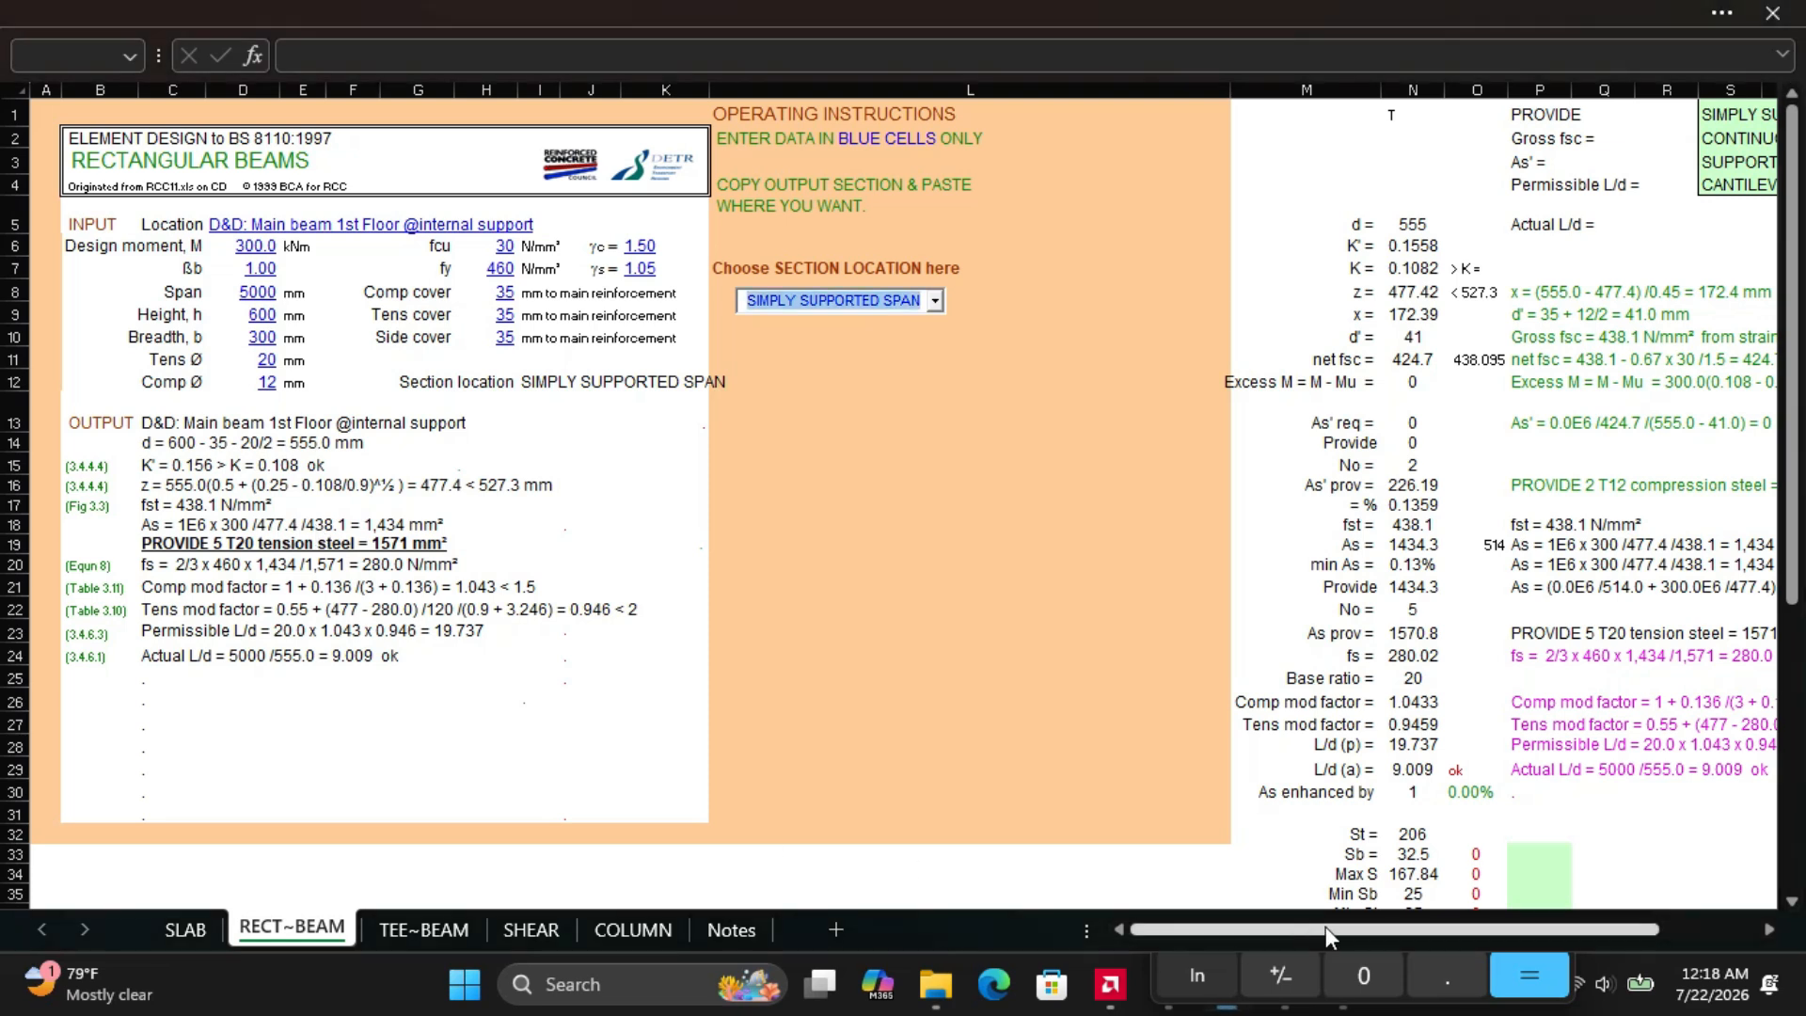
left_click_drag(1455, 929, 1557, 929)
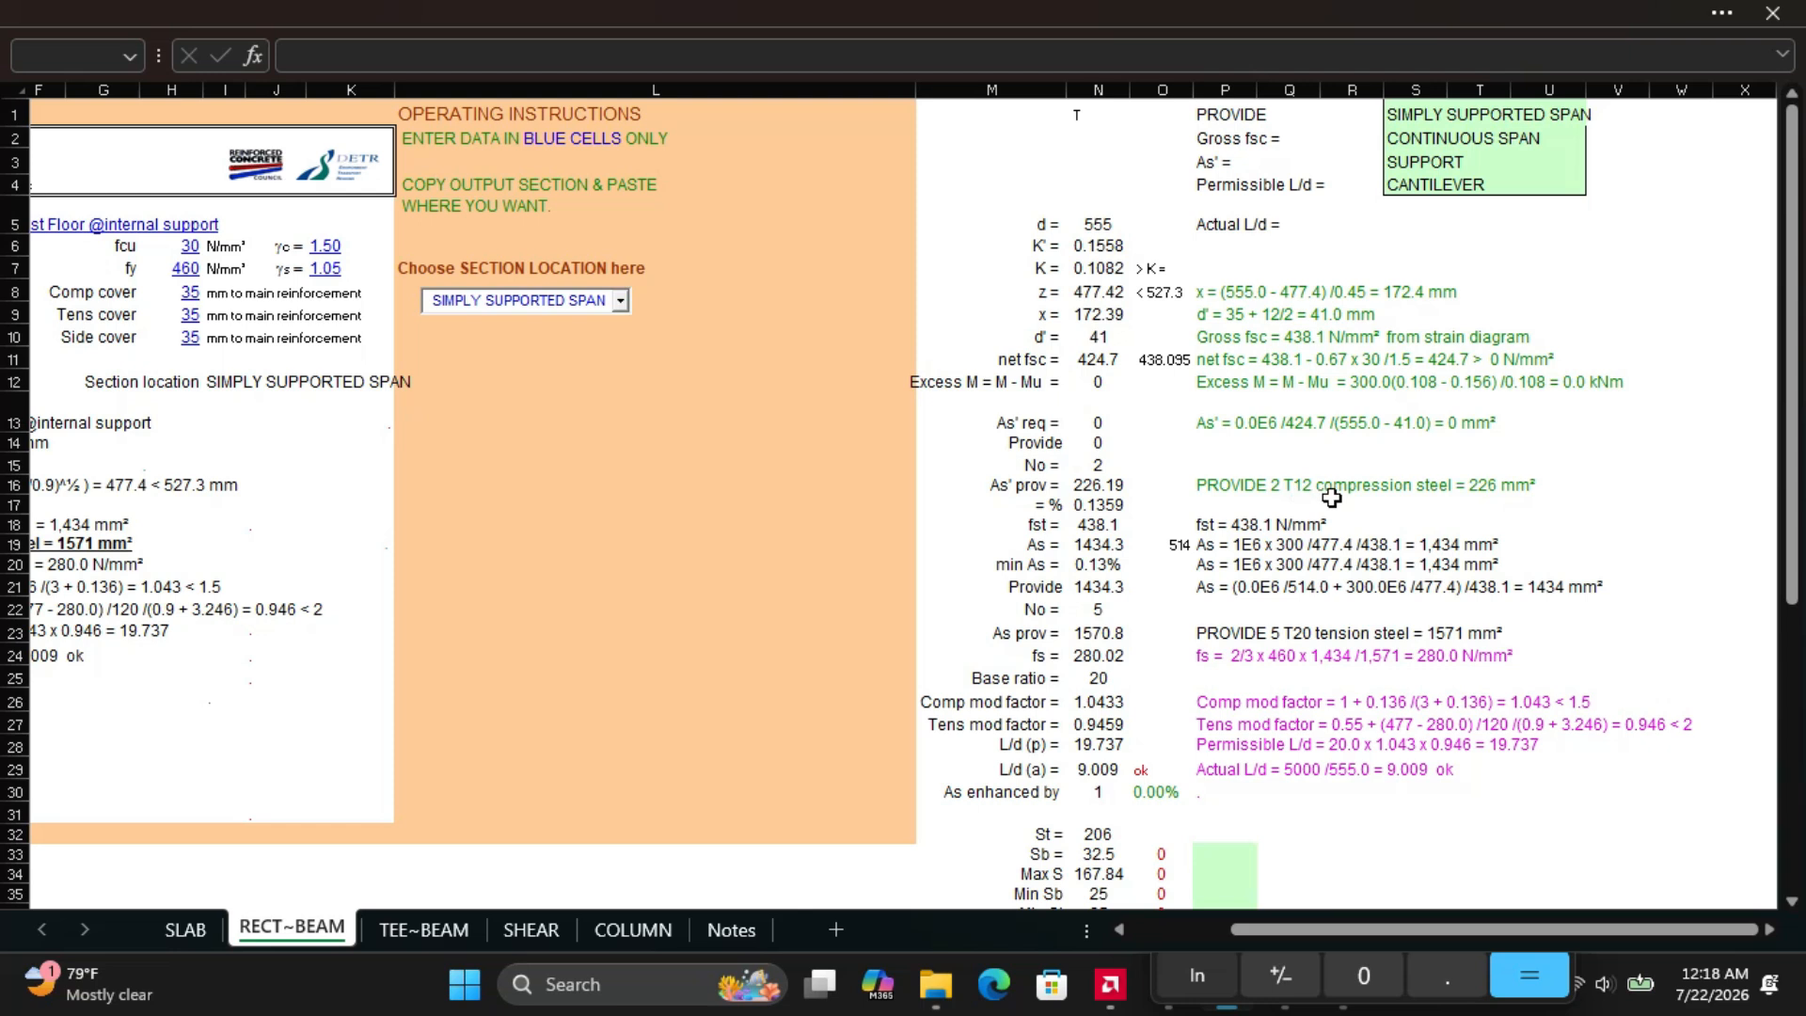
scroll(148, 497, "left", 3)
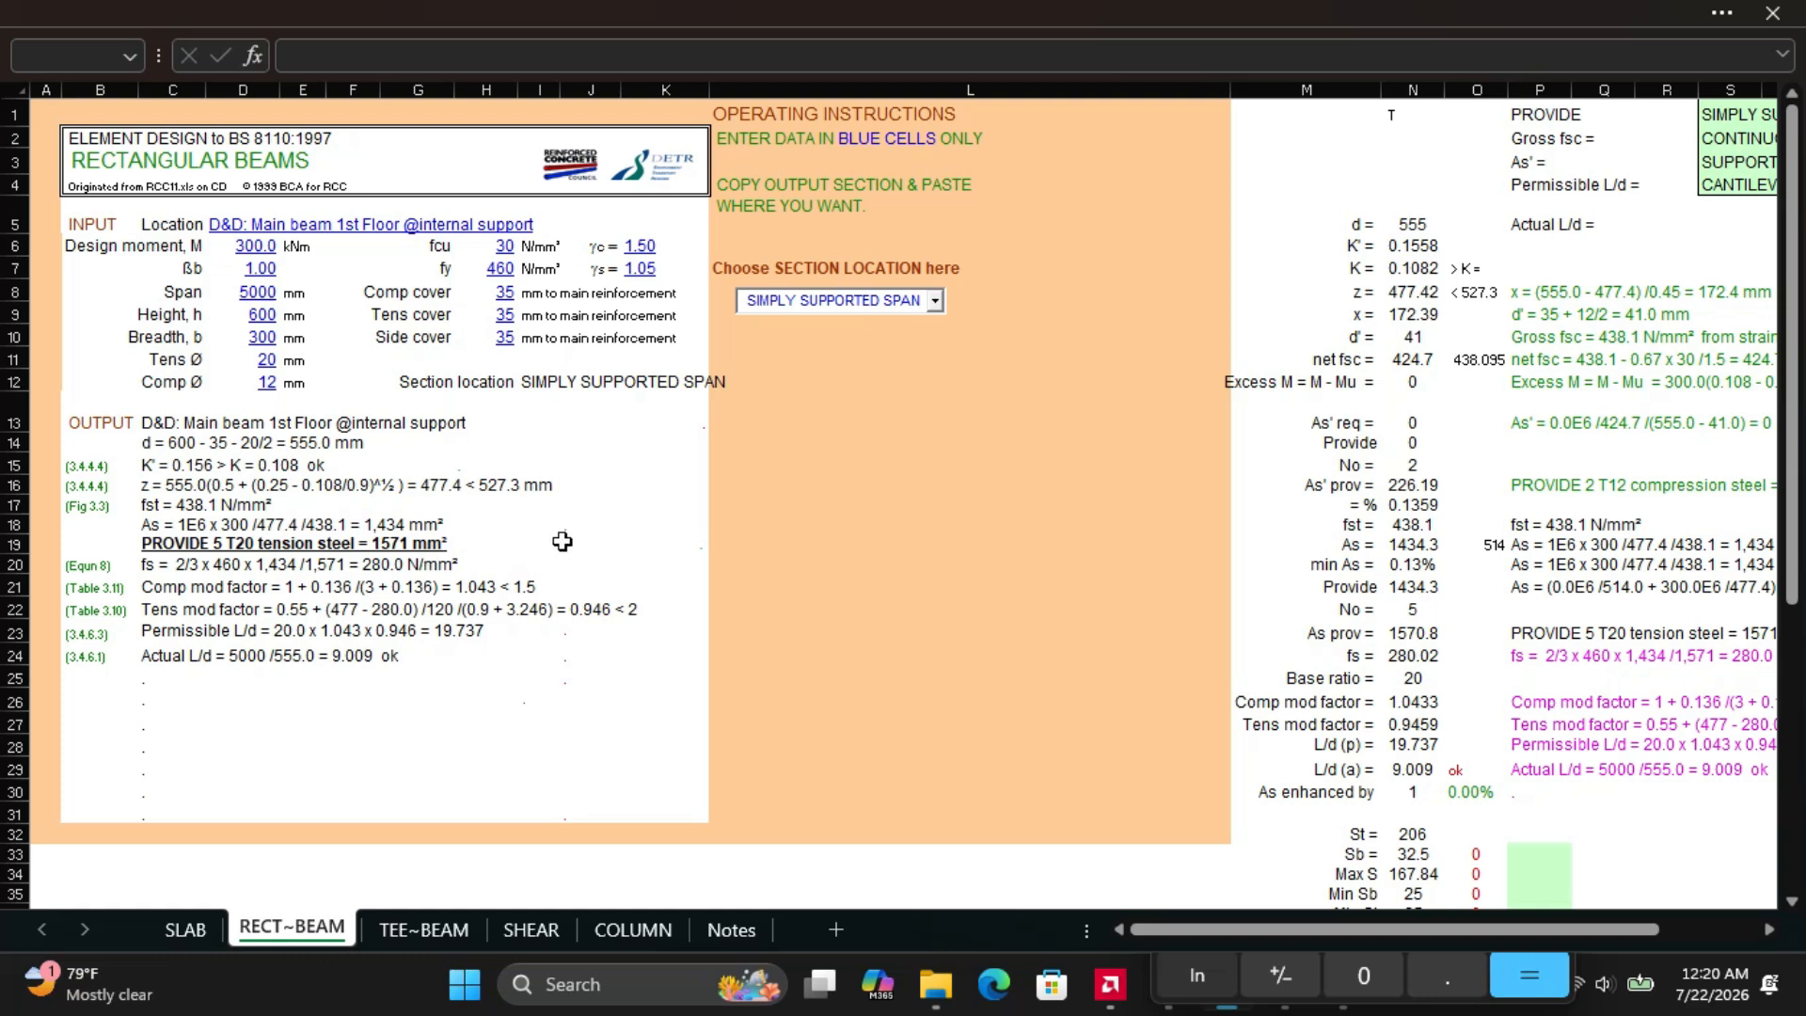
scroll(578, 537, "right", 5)
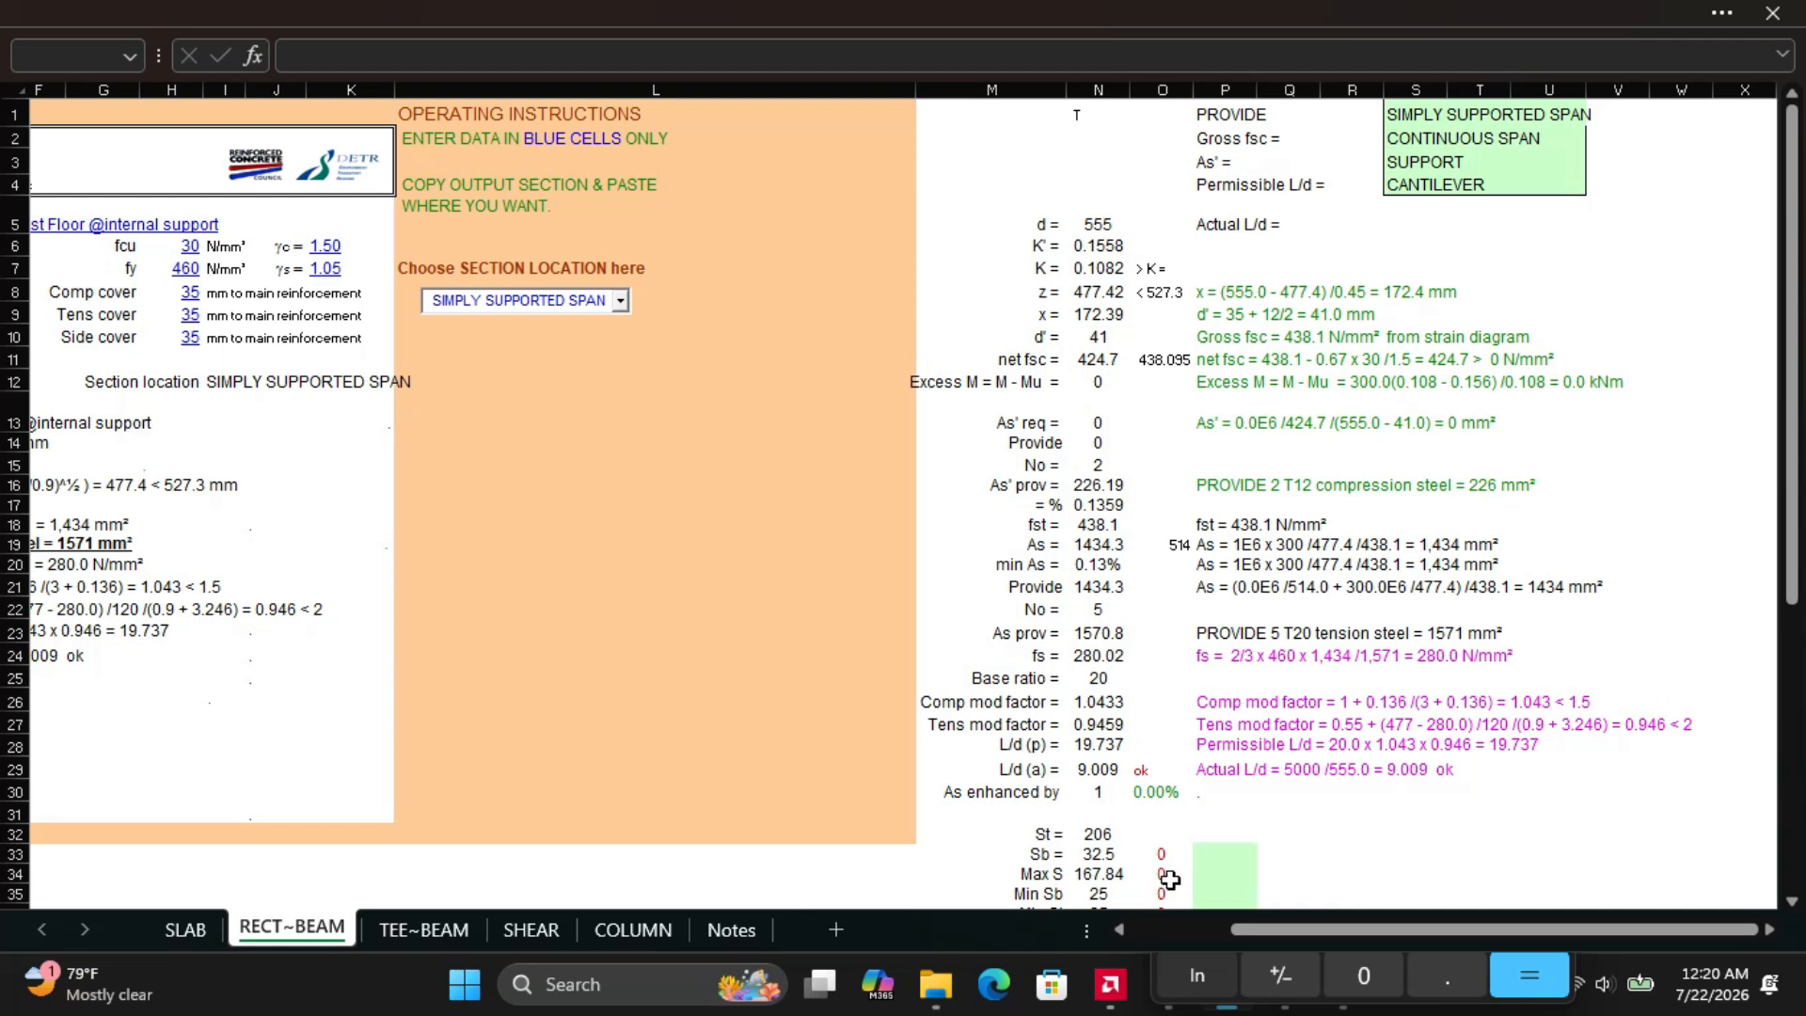
mouse_move(1792, 475)
left_mouse_down()
mouse_move(1792, 672)
mouse_move(1748, 493)
mouse_move(1735, 598)
mouse_move(1693, 442)
mouse_move(1799, 475)
mouse_move(1797, 442)
left_mouse_up()
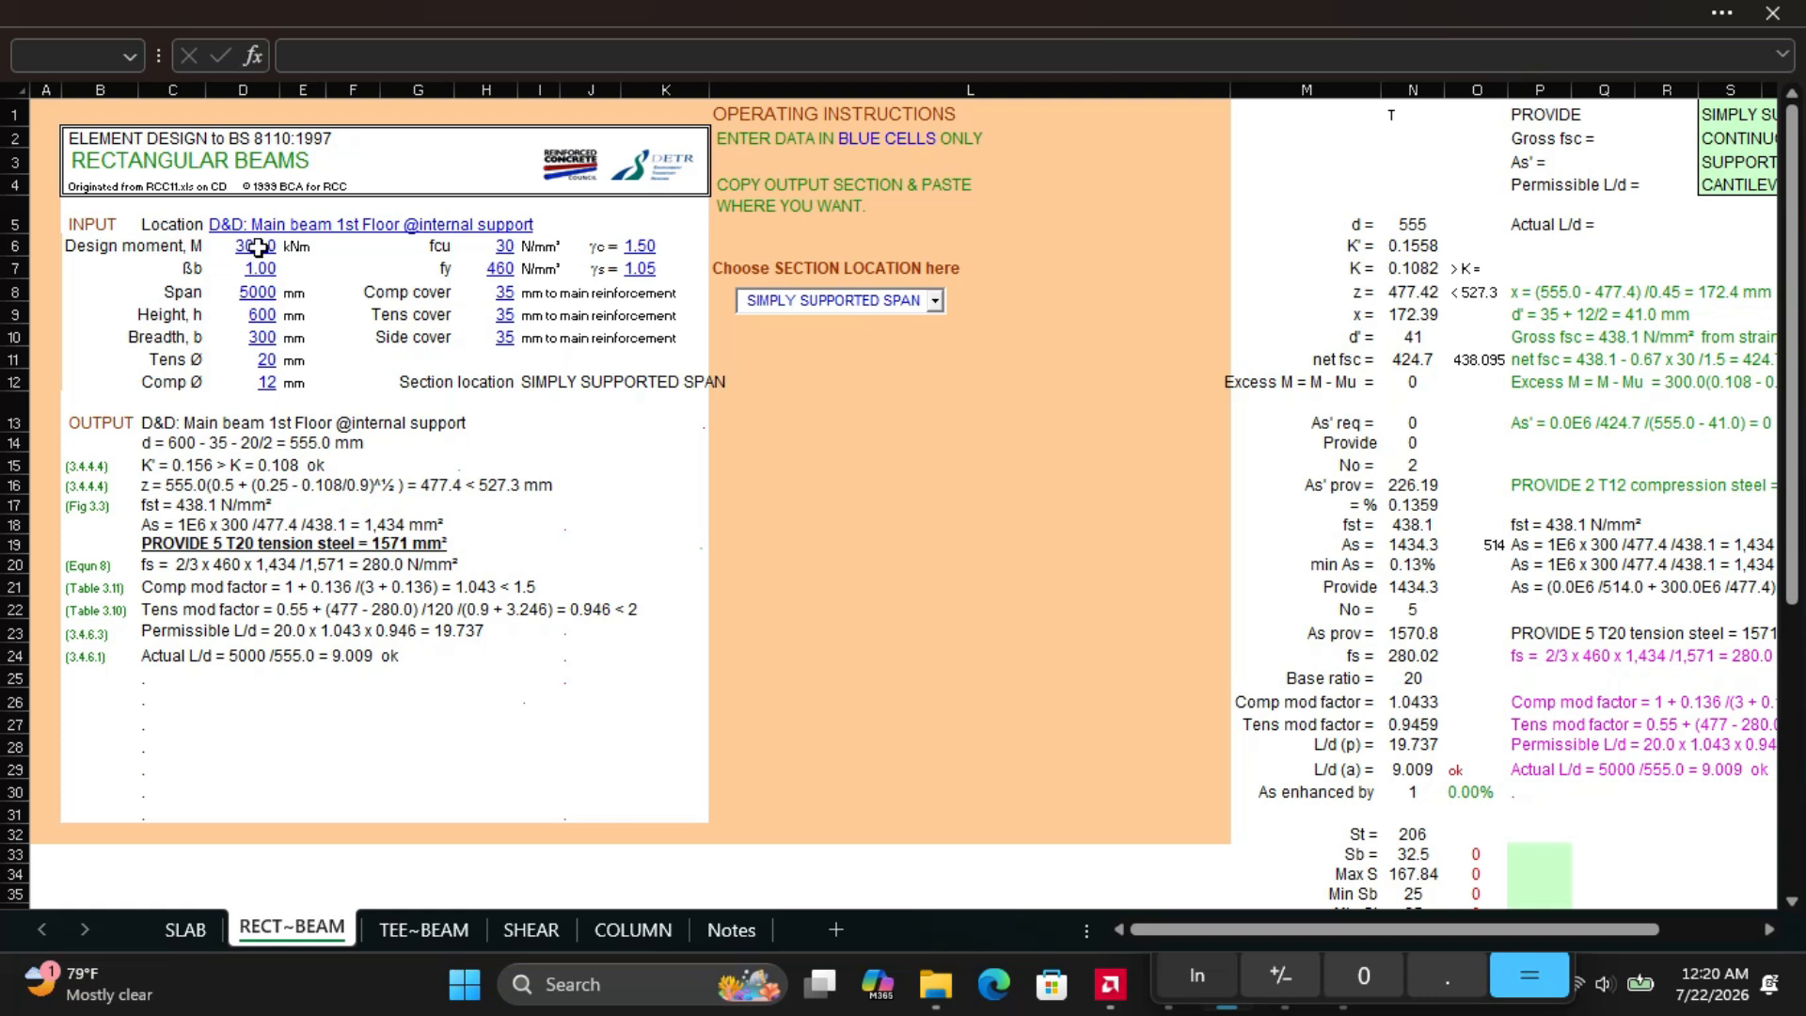
Set the rectangular beam's design moment M to 600 kNm
left_click(257, 247)
type("600")
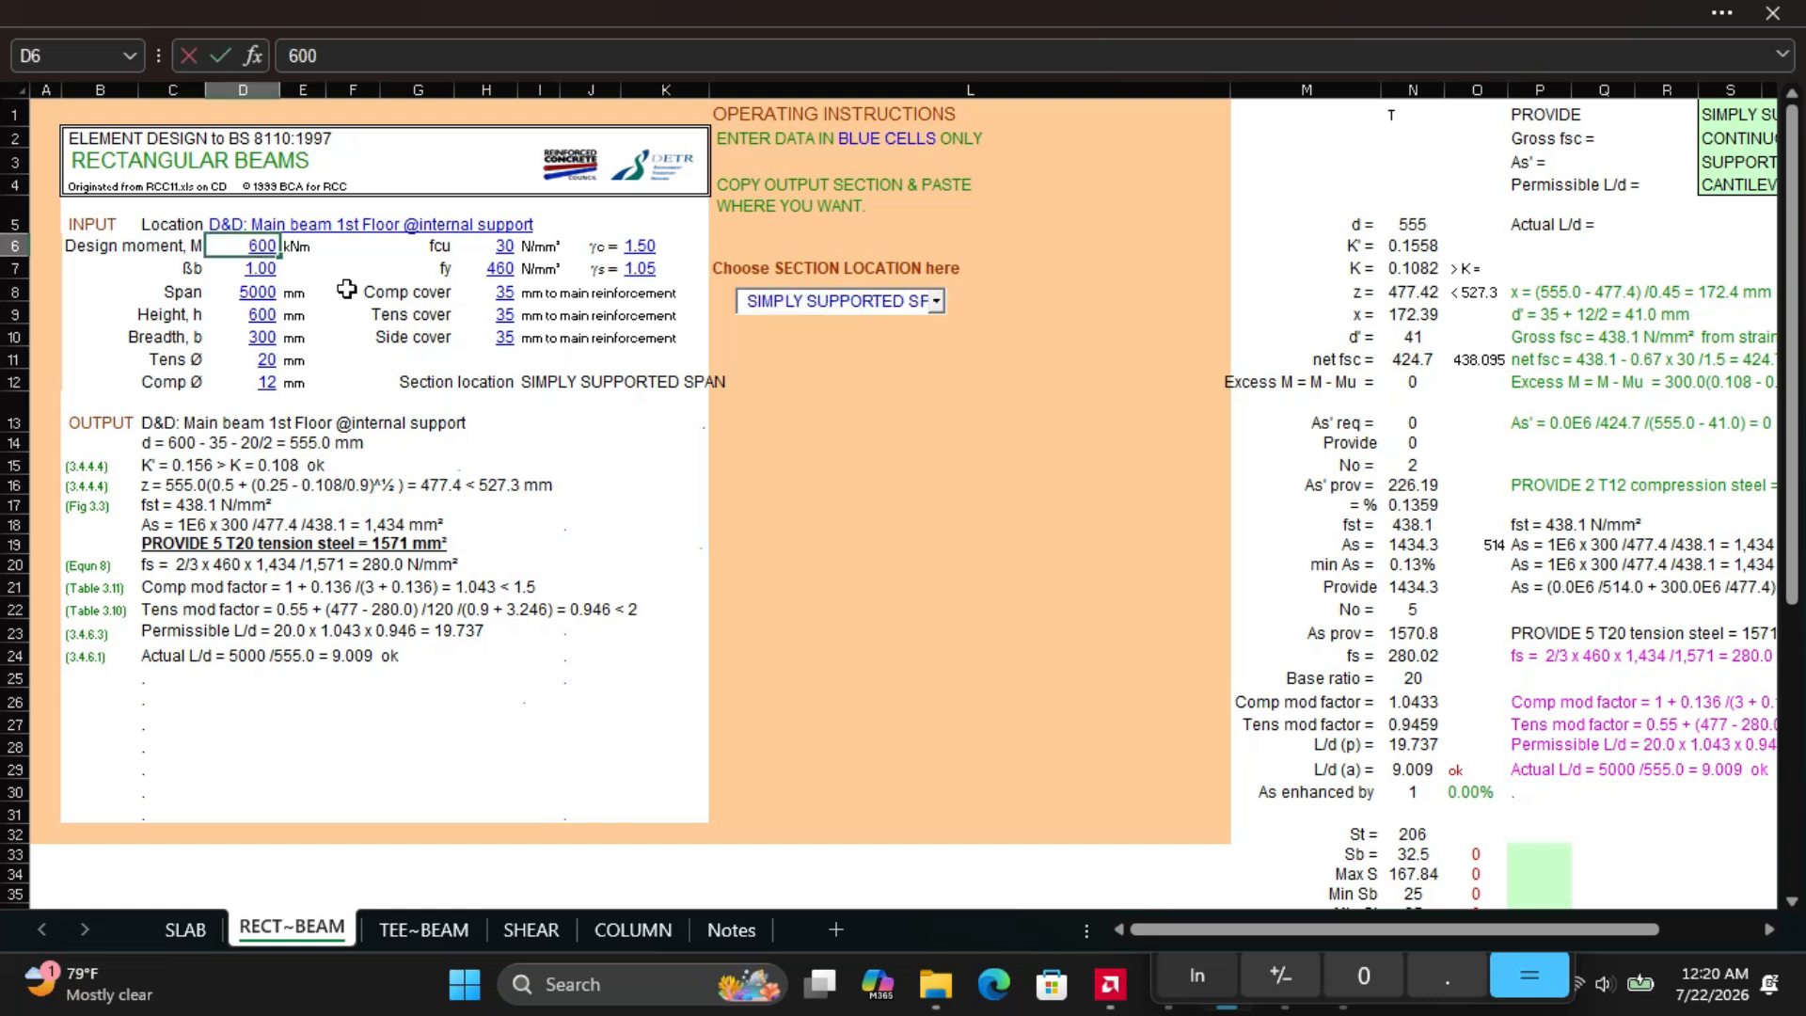
key("Return")
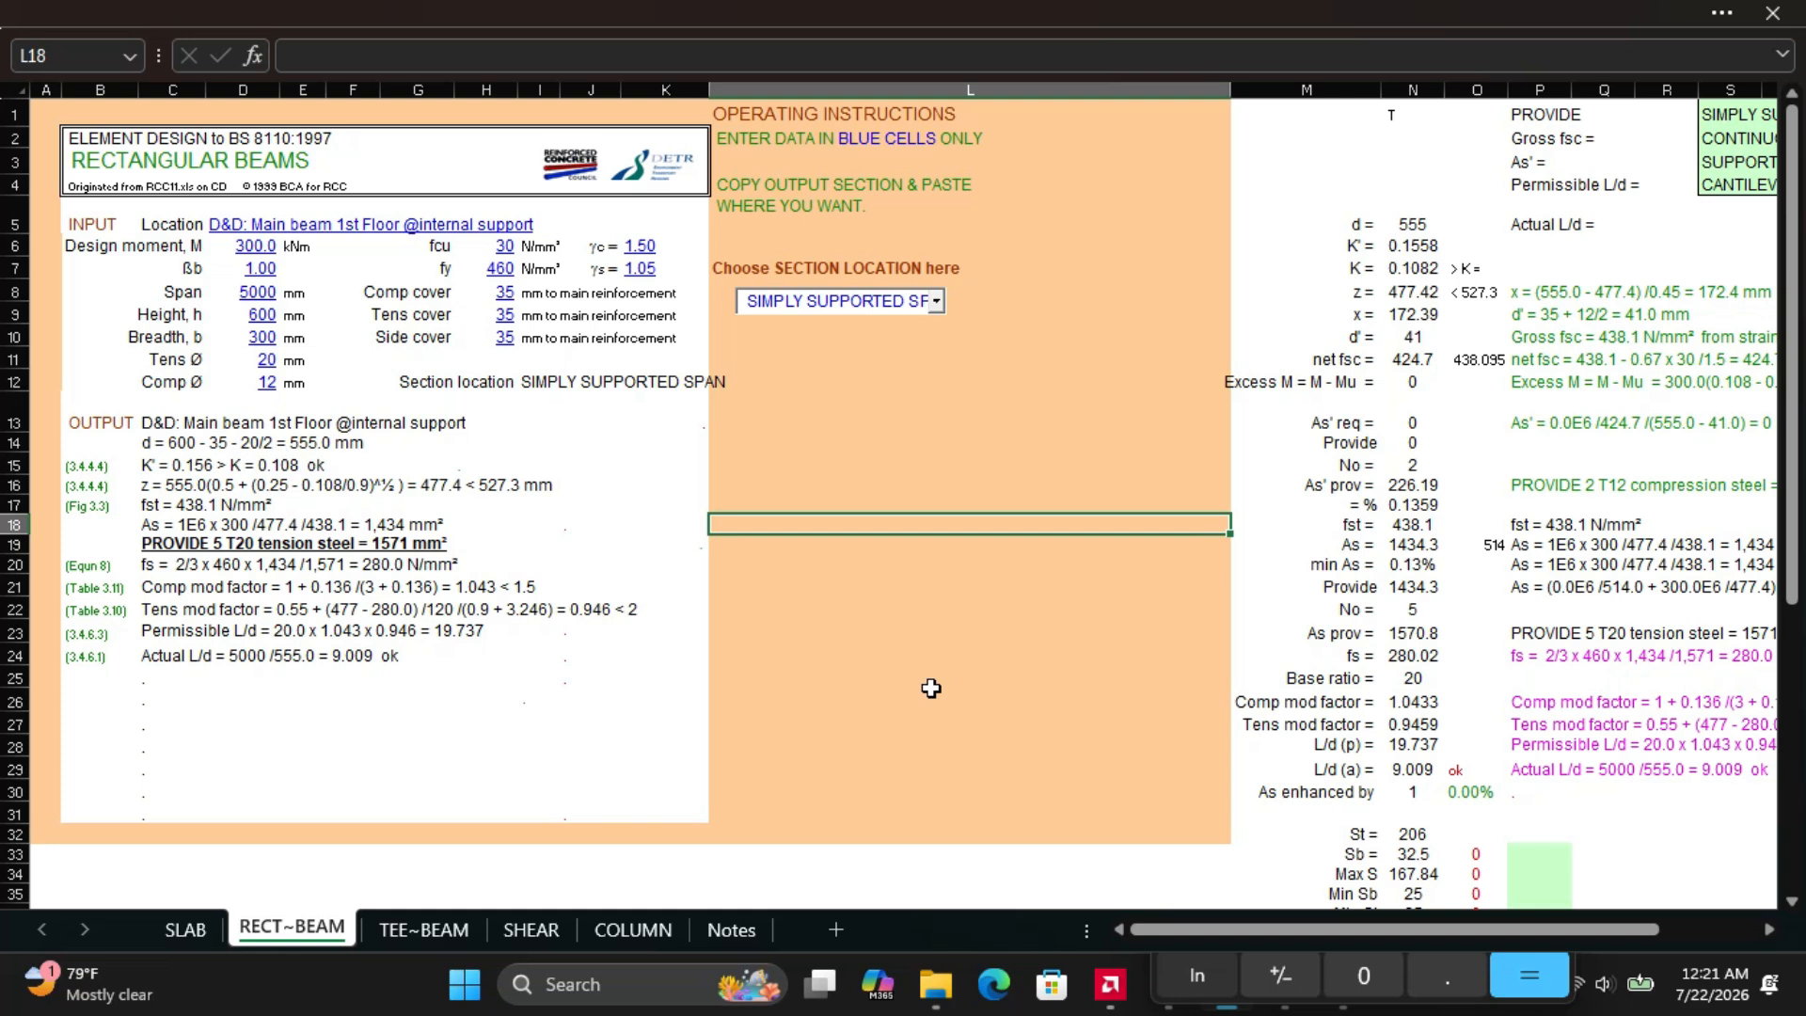
Try a beam breadth of 230 mm, check the output, and restore the breadth to 300 mm
left_click(262, 339)
type("230")
left_click(350, 380)
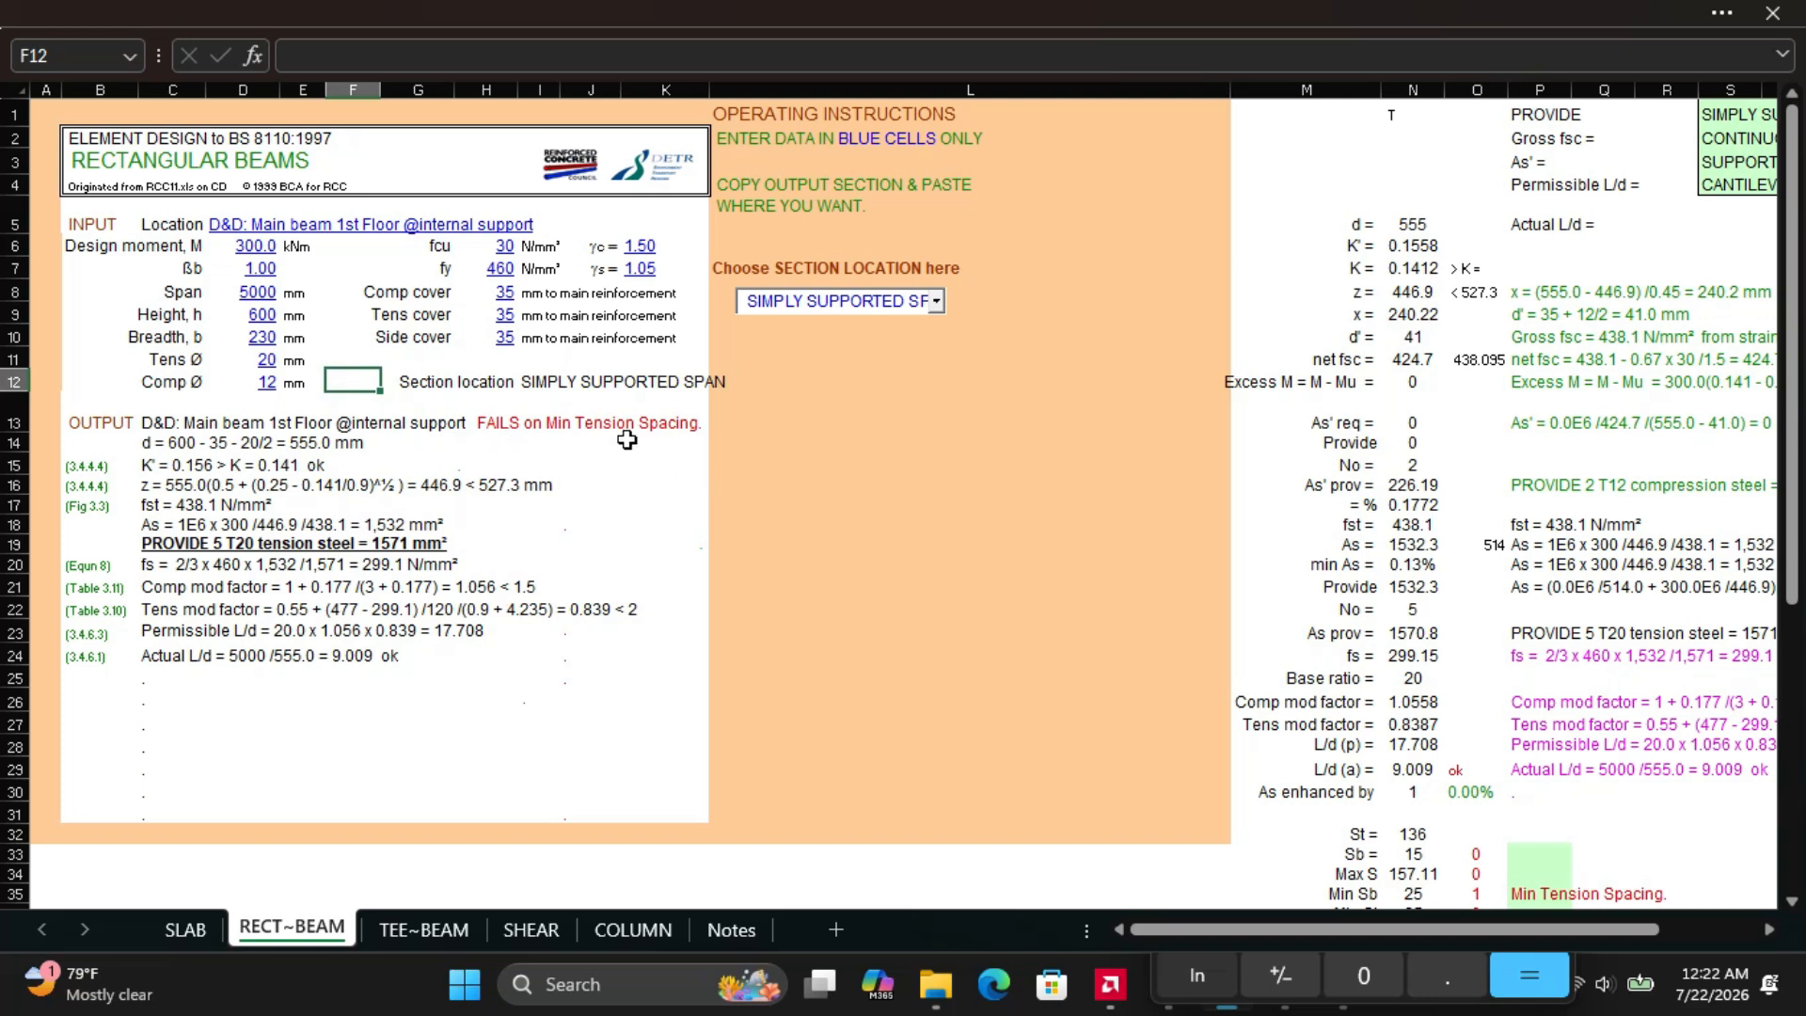
left_click_drag(1793, 500, 1766, 411)
left_click(262, 341)
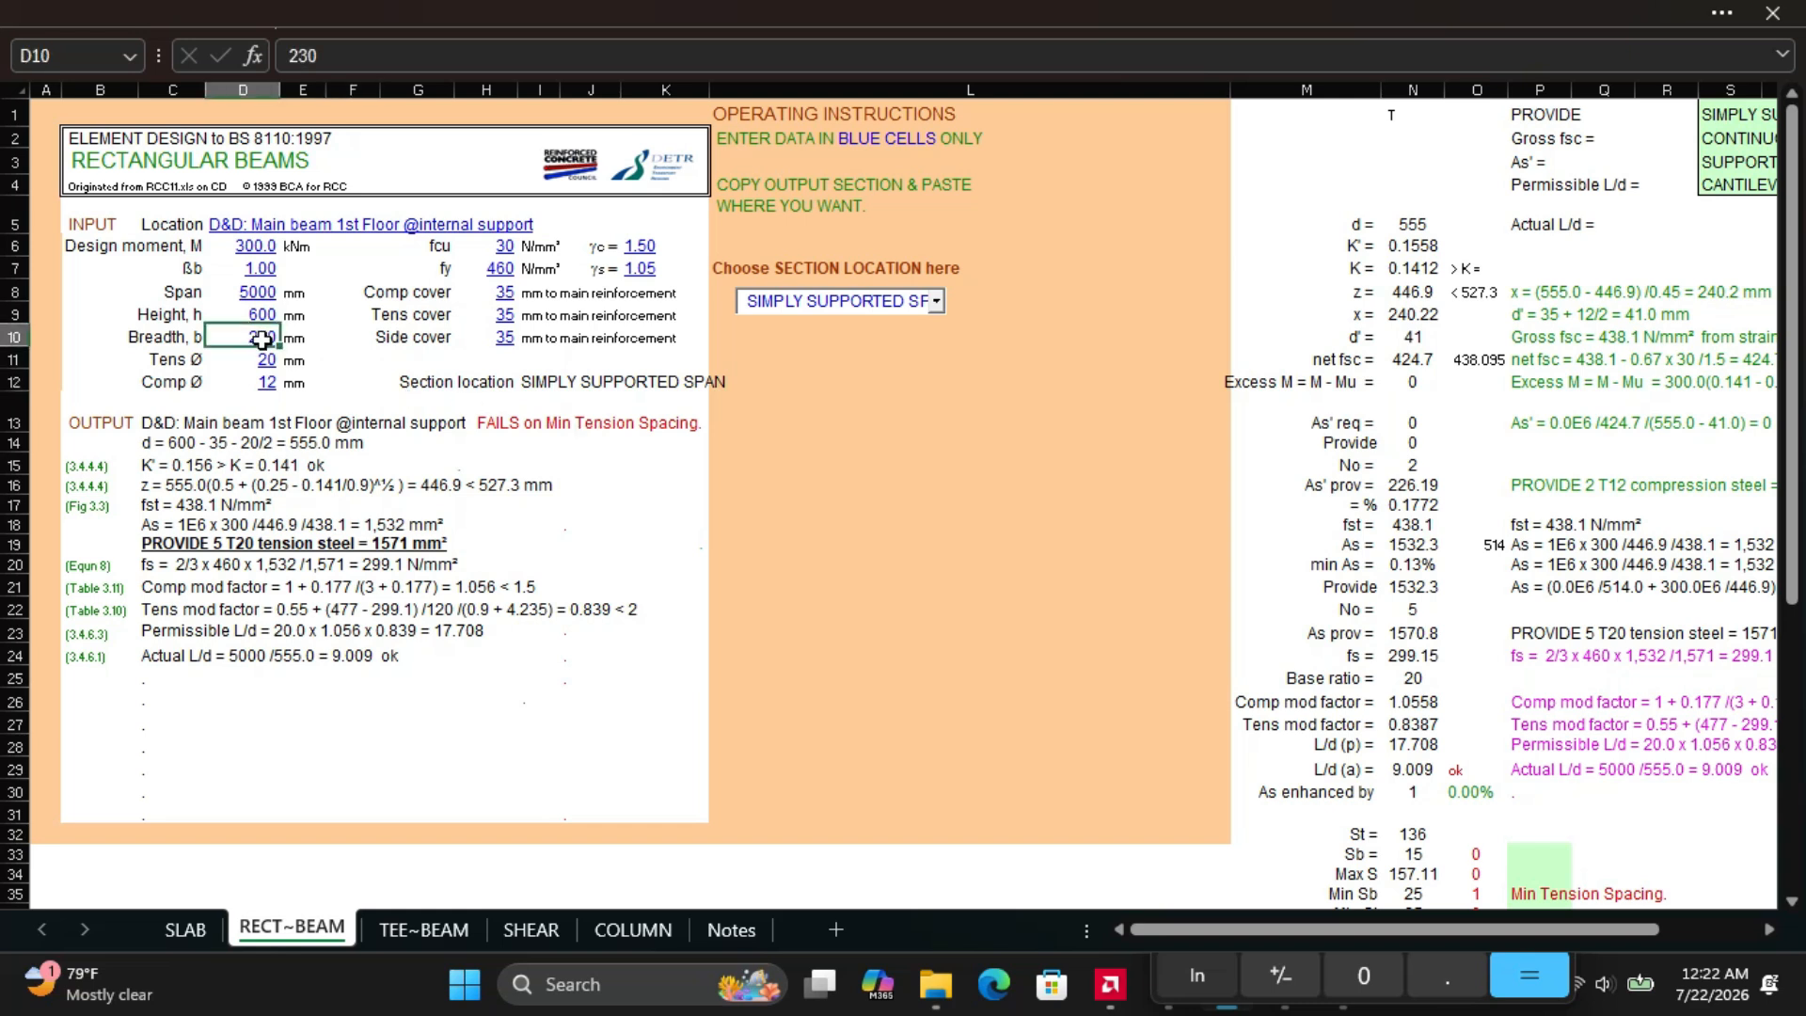
type("300")
left_click(305, 443)
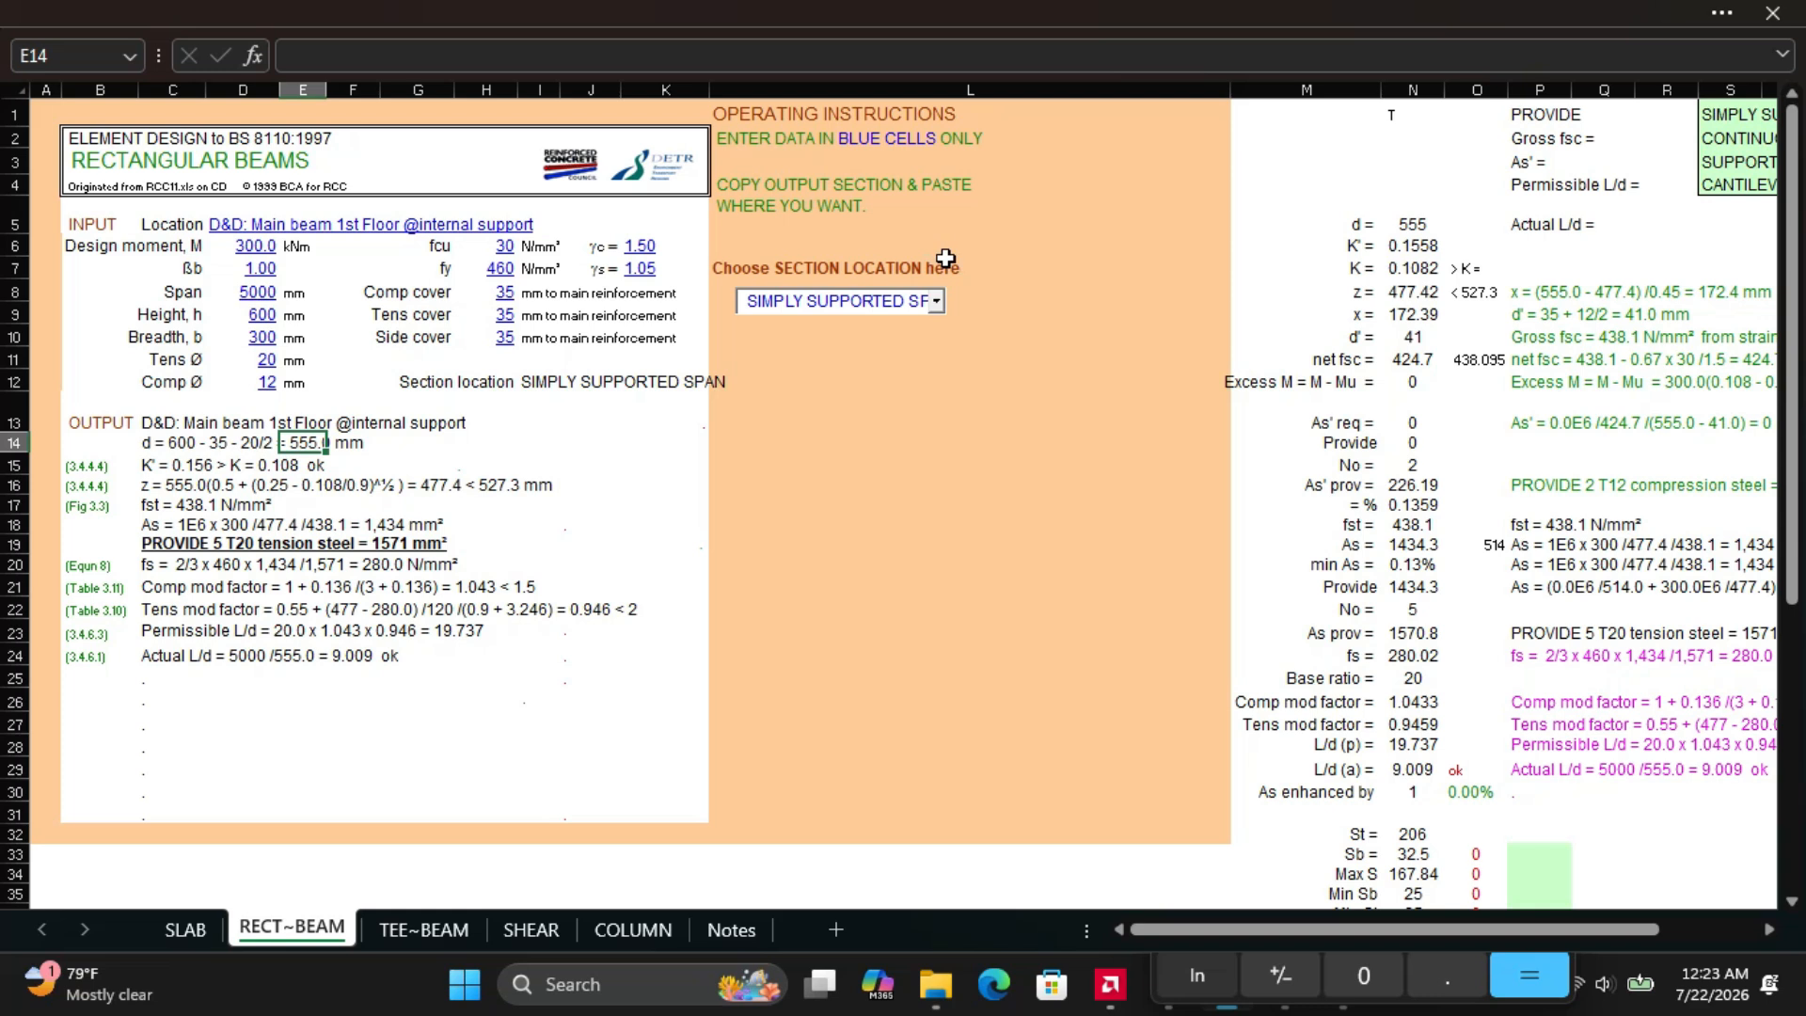
left_click(936, 305)
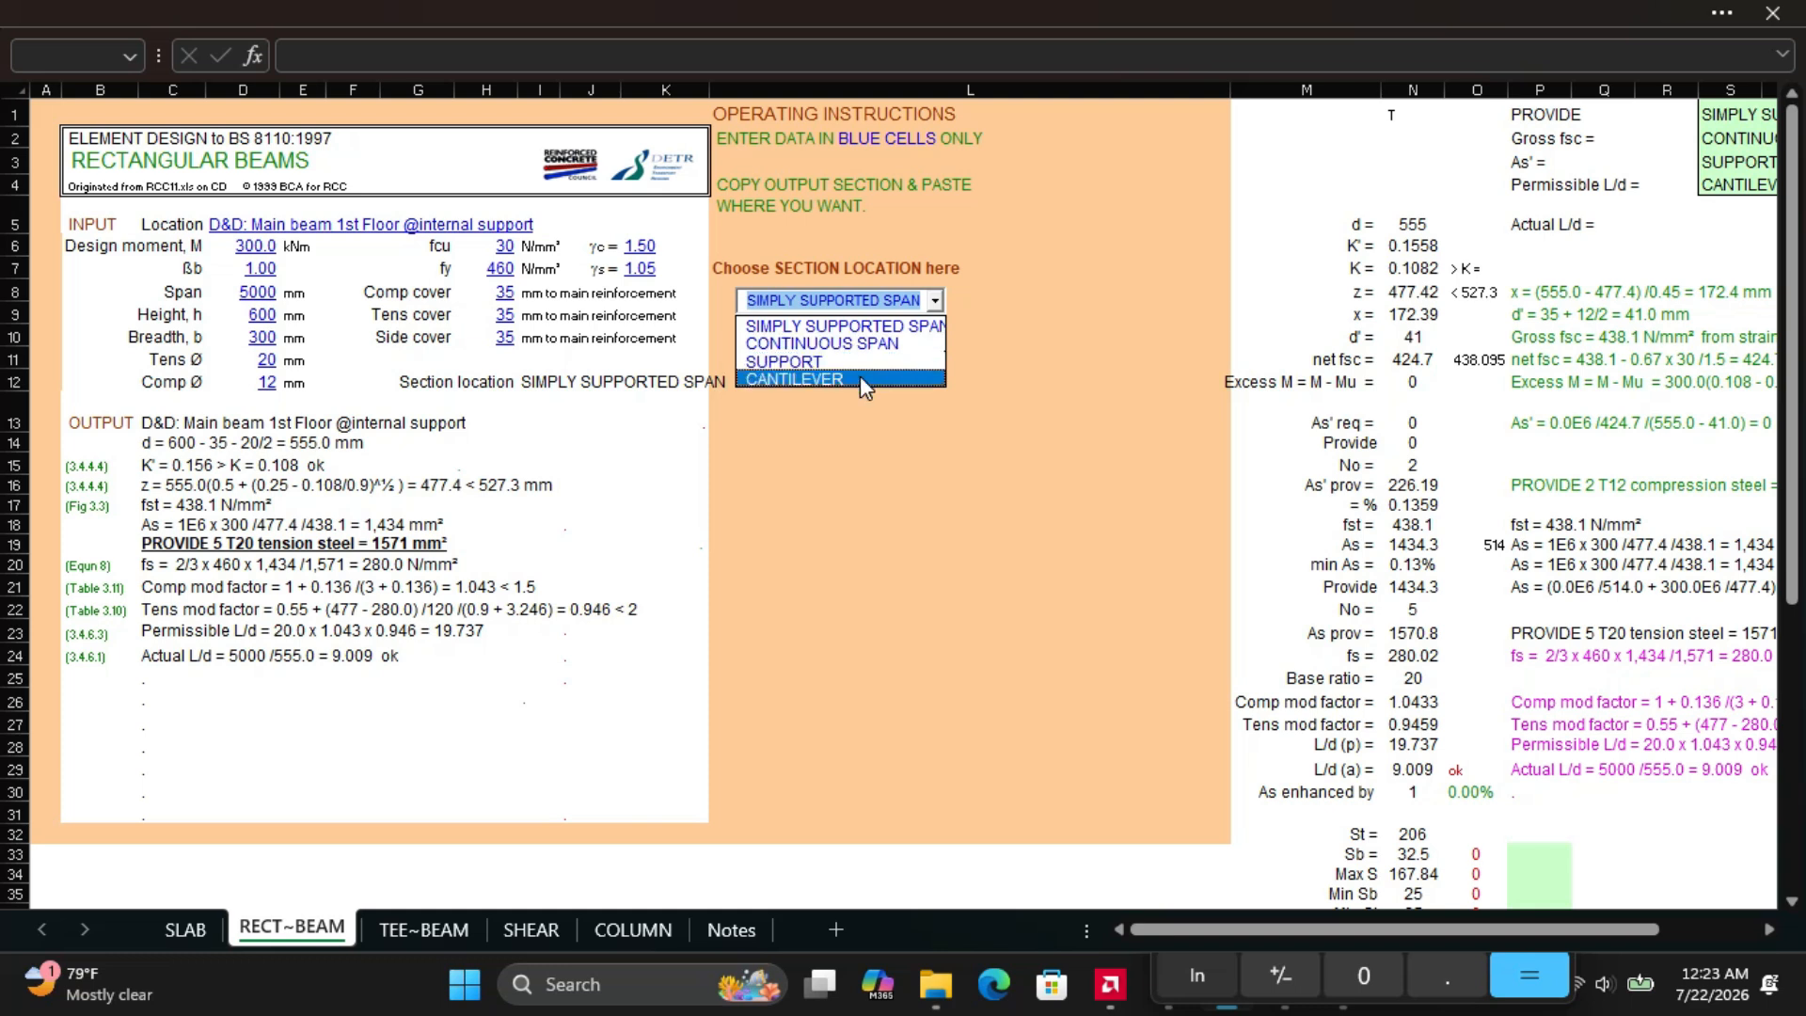
left_click(1036, 311)
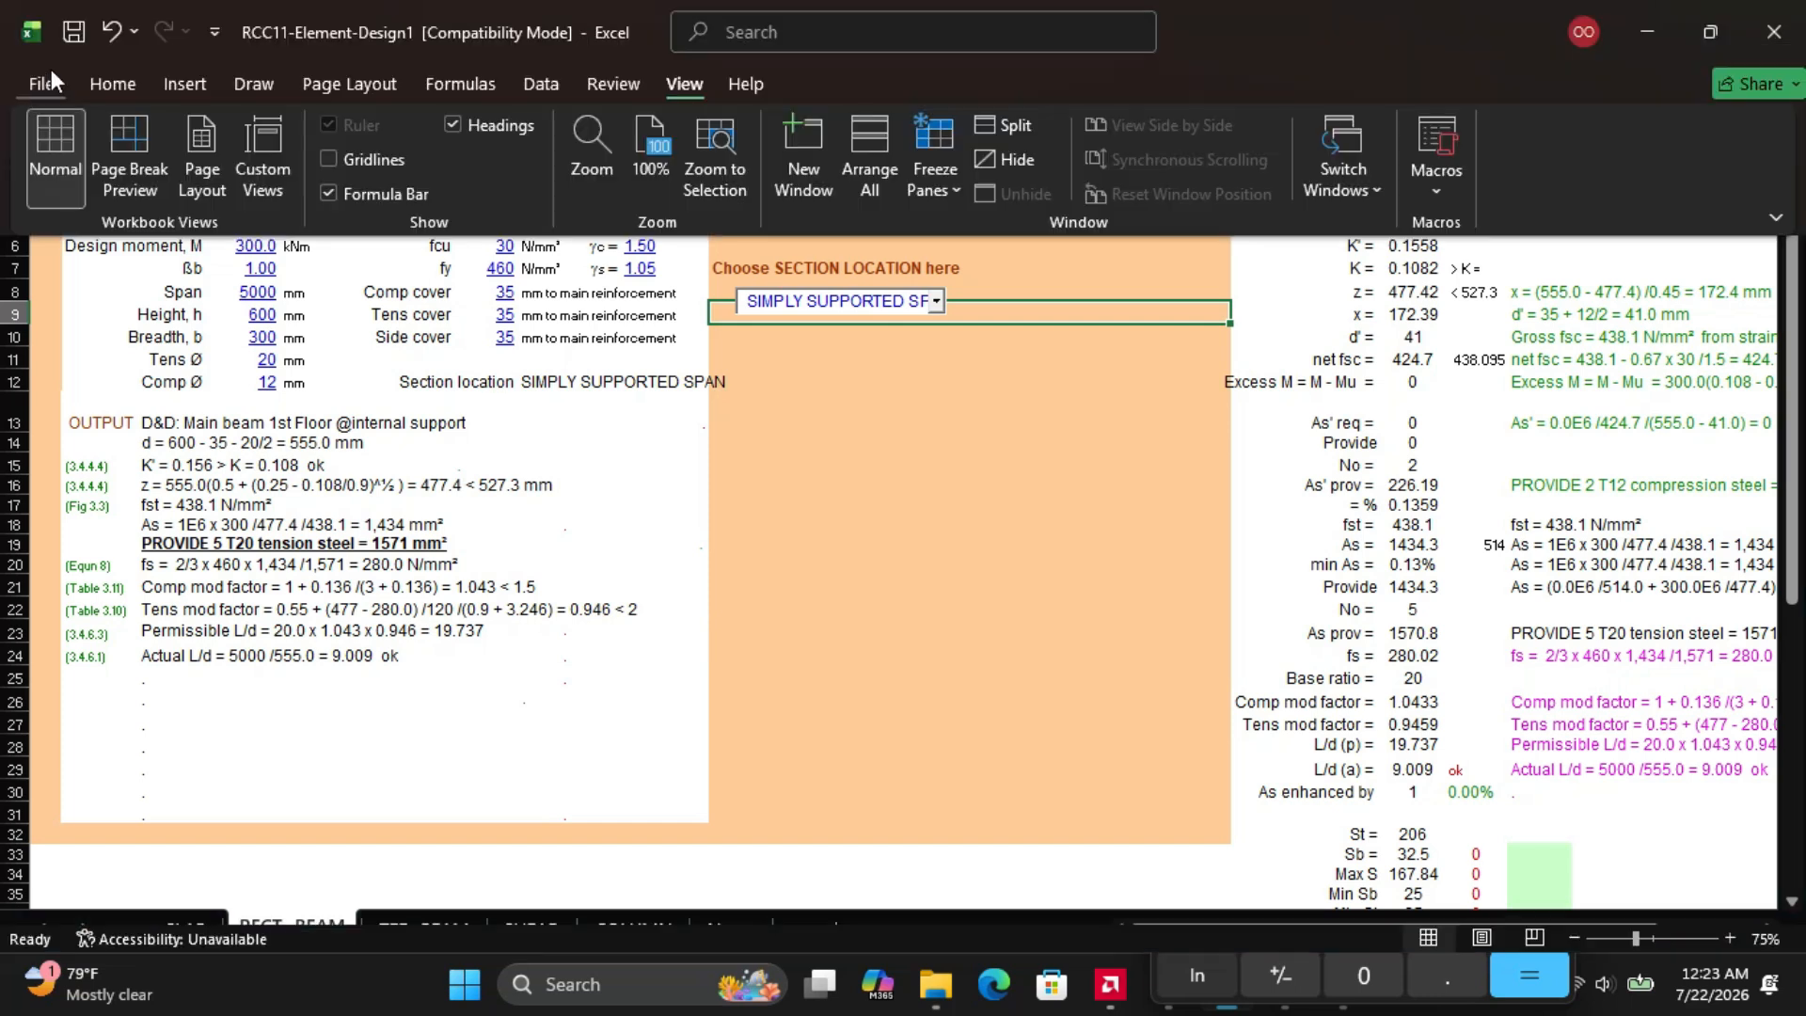
Examine the print preview of the rectangular beam design sheet and return to the worksheet
left_click(43, 79)
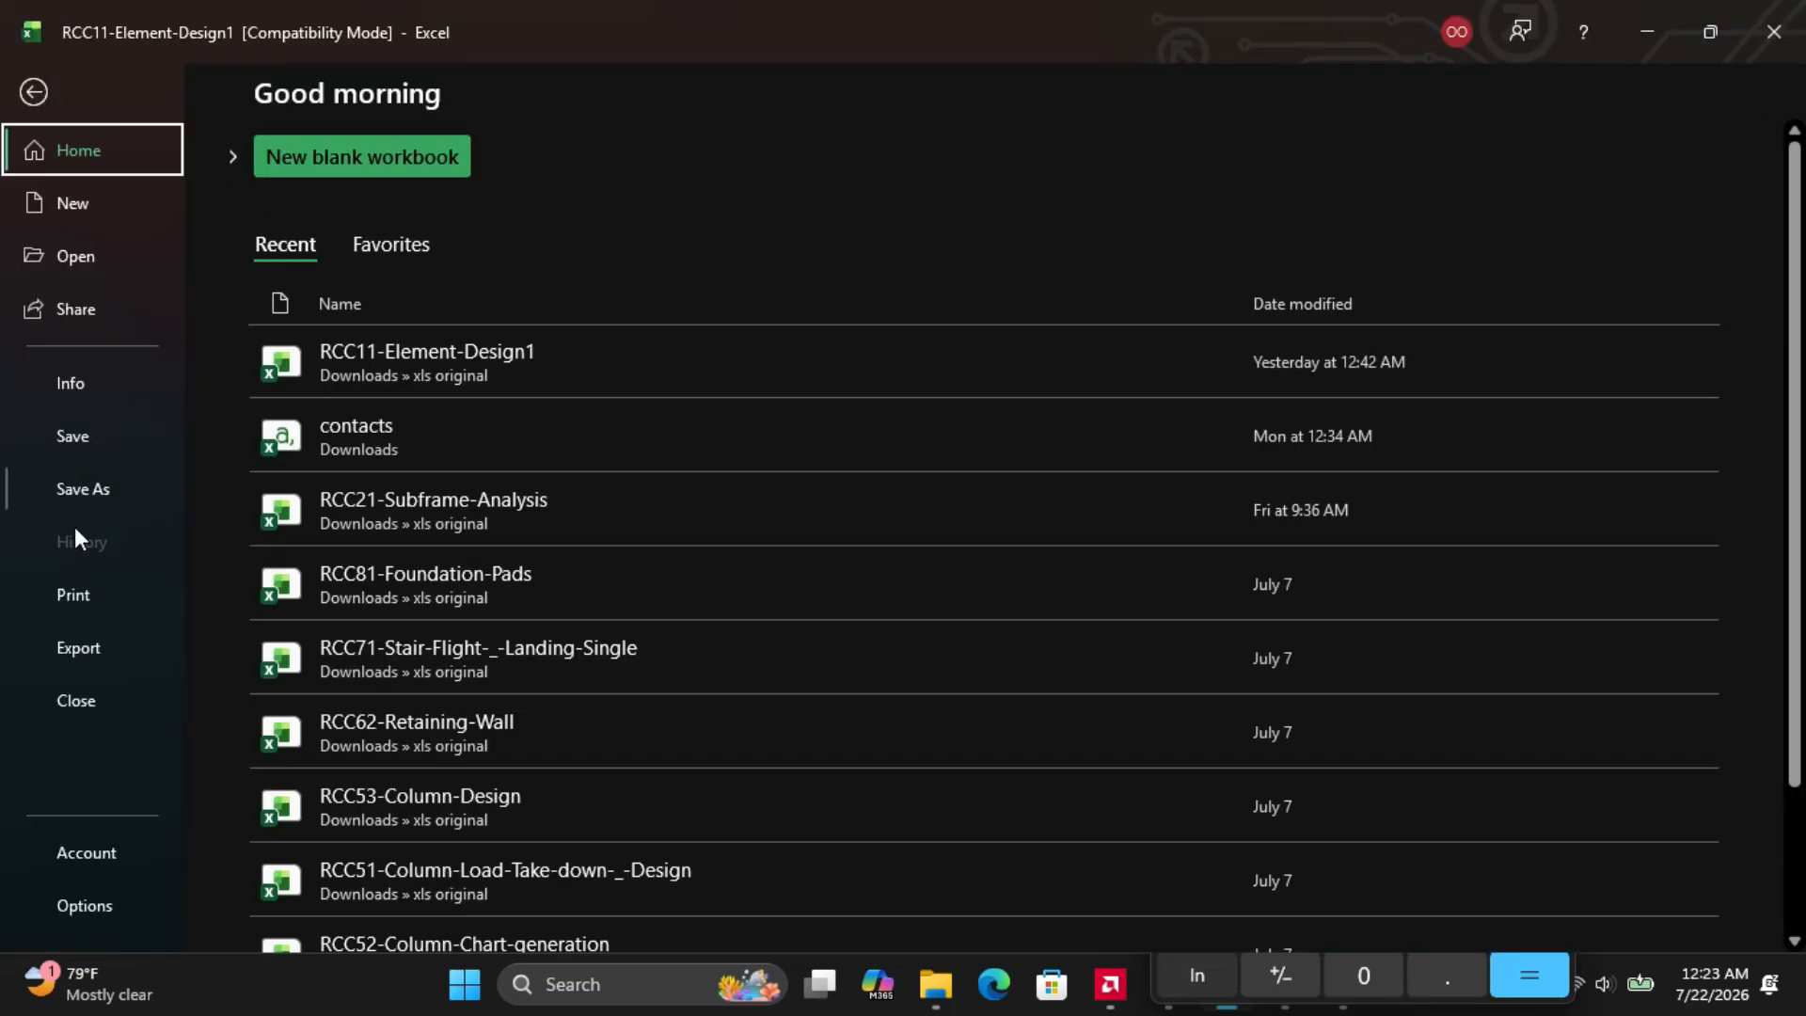
left_click(88, 595)
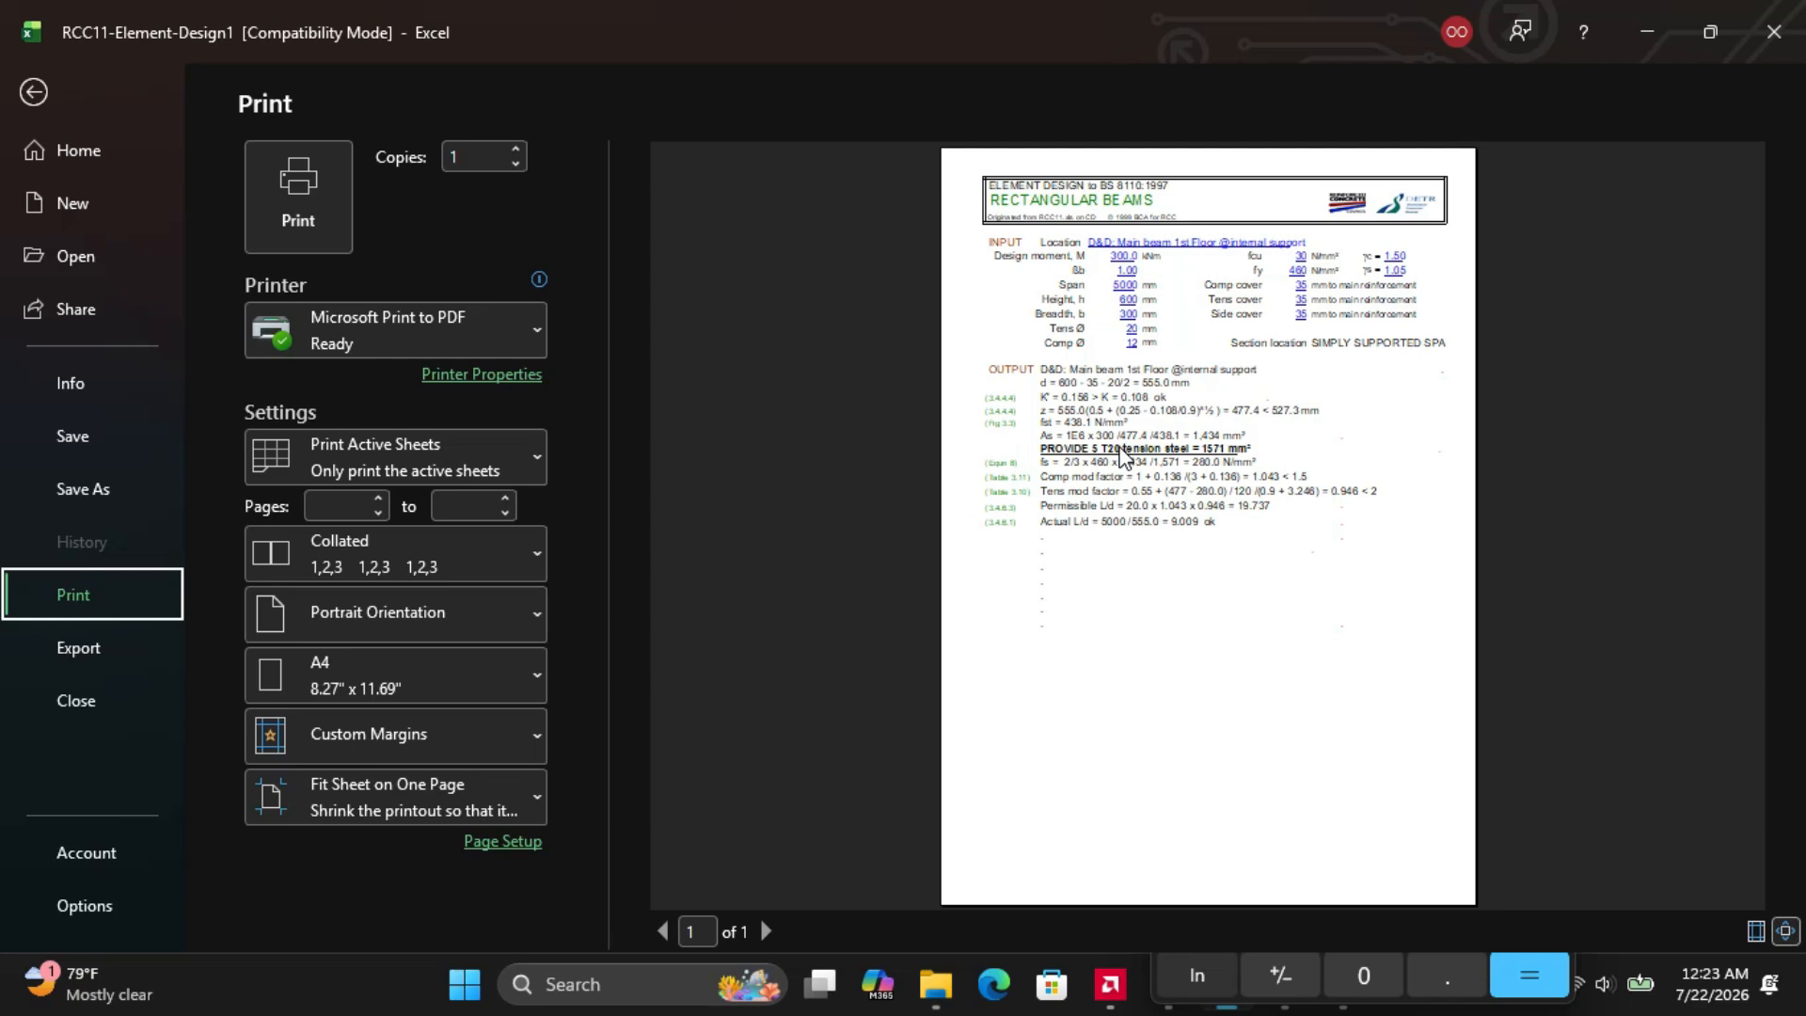
left_click(42, 87)
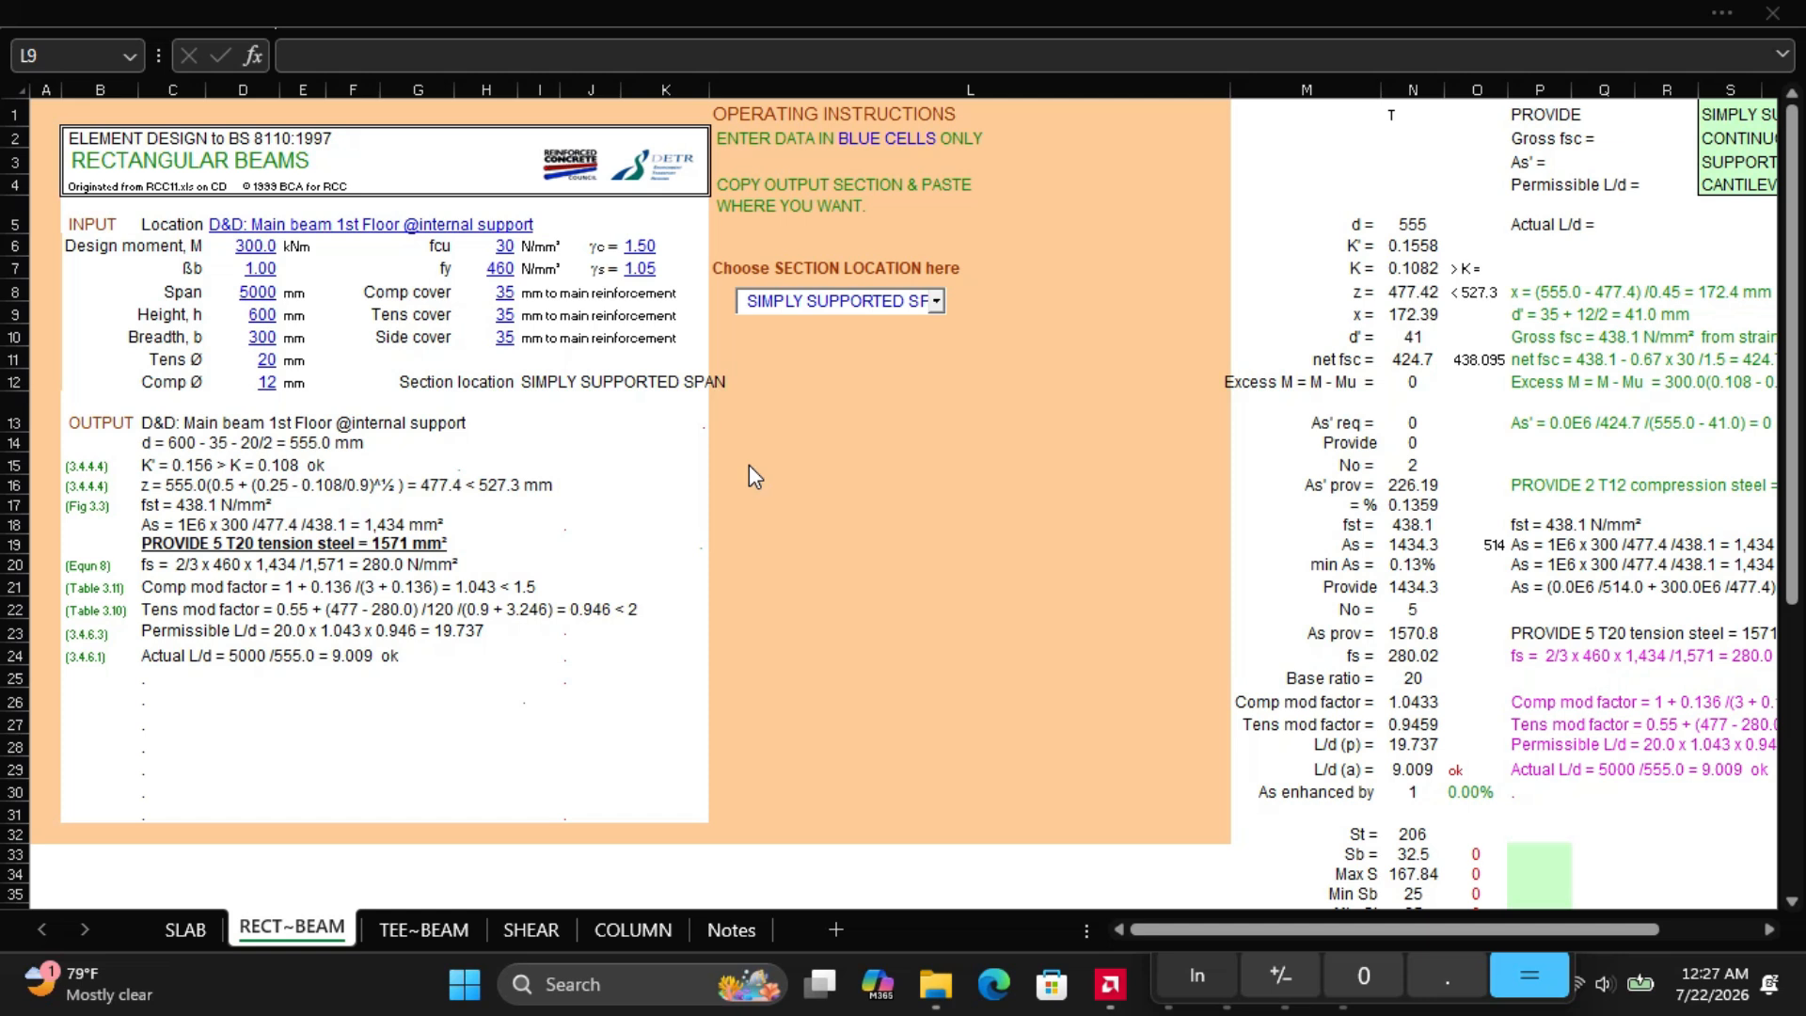
Capture the beam input, output and instructions area as a screenshot and enter a picture file name beginning with "beam de"
key("super+shift+s")
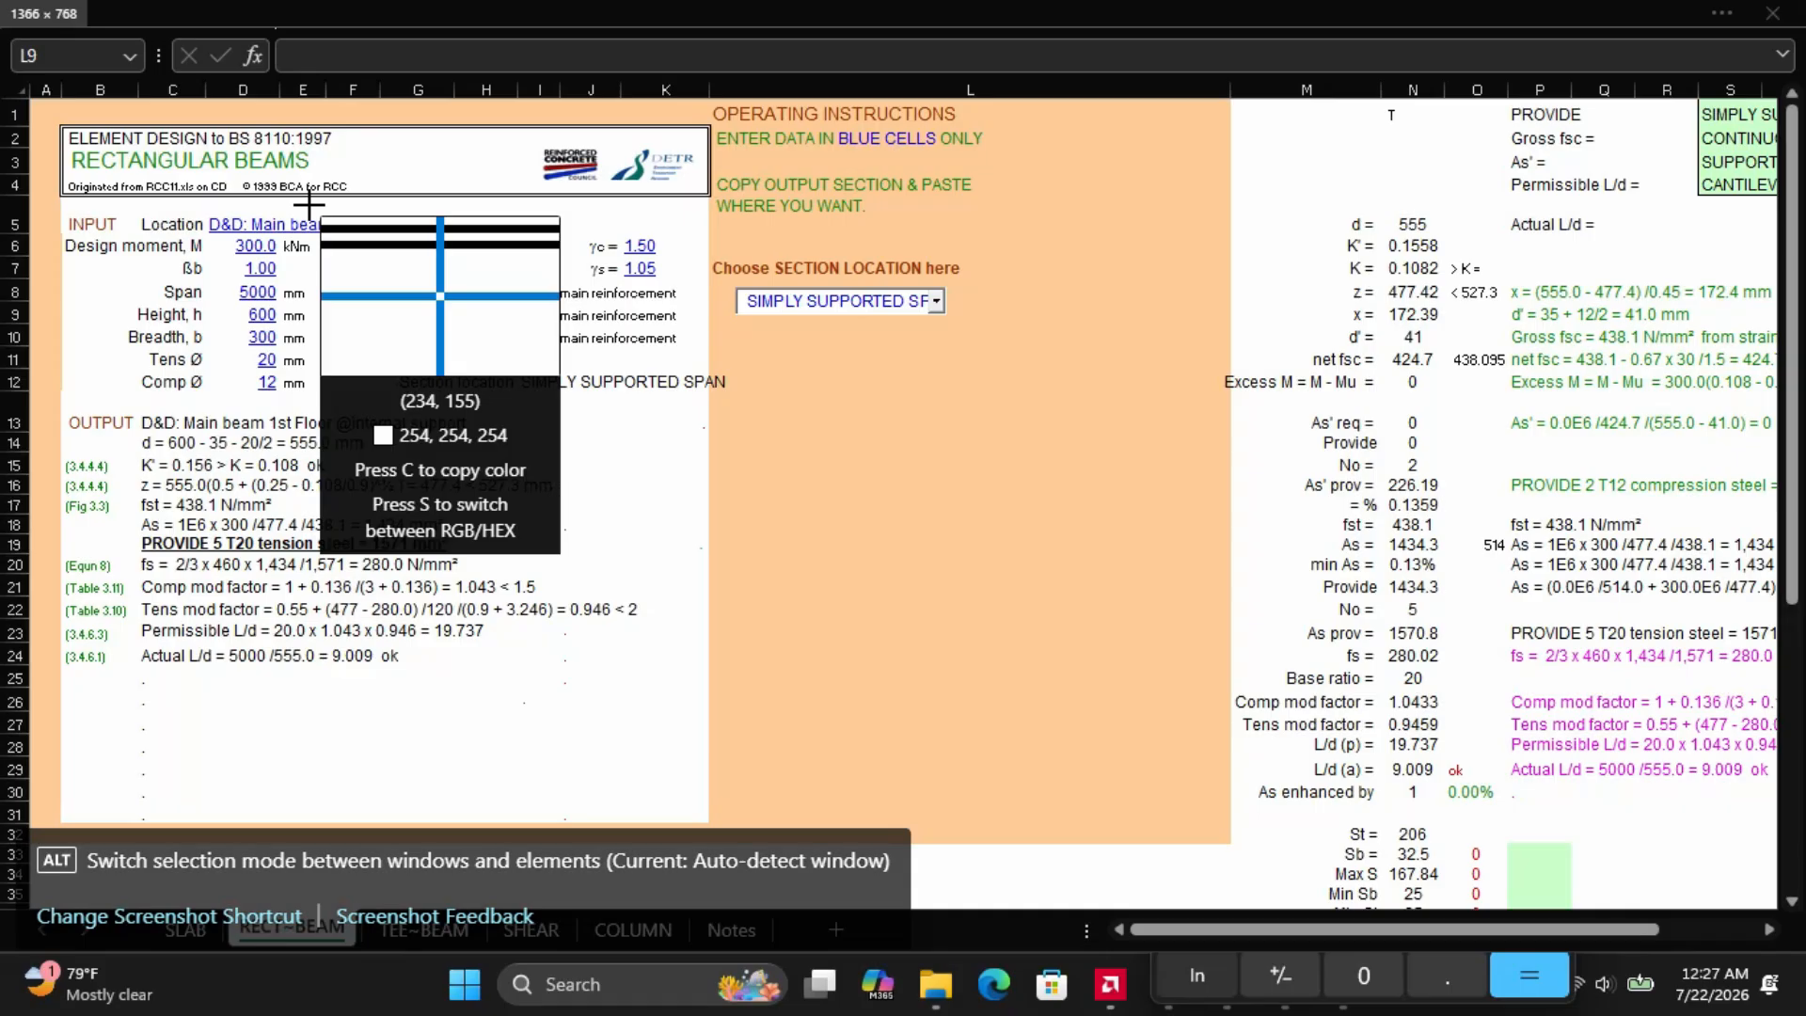
left_click_drag(36, 101, 1205, 842)
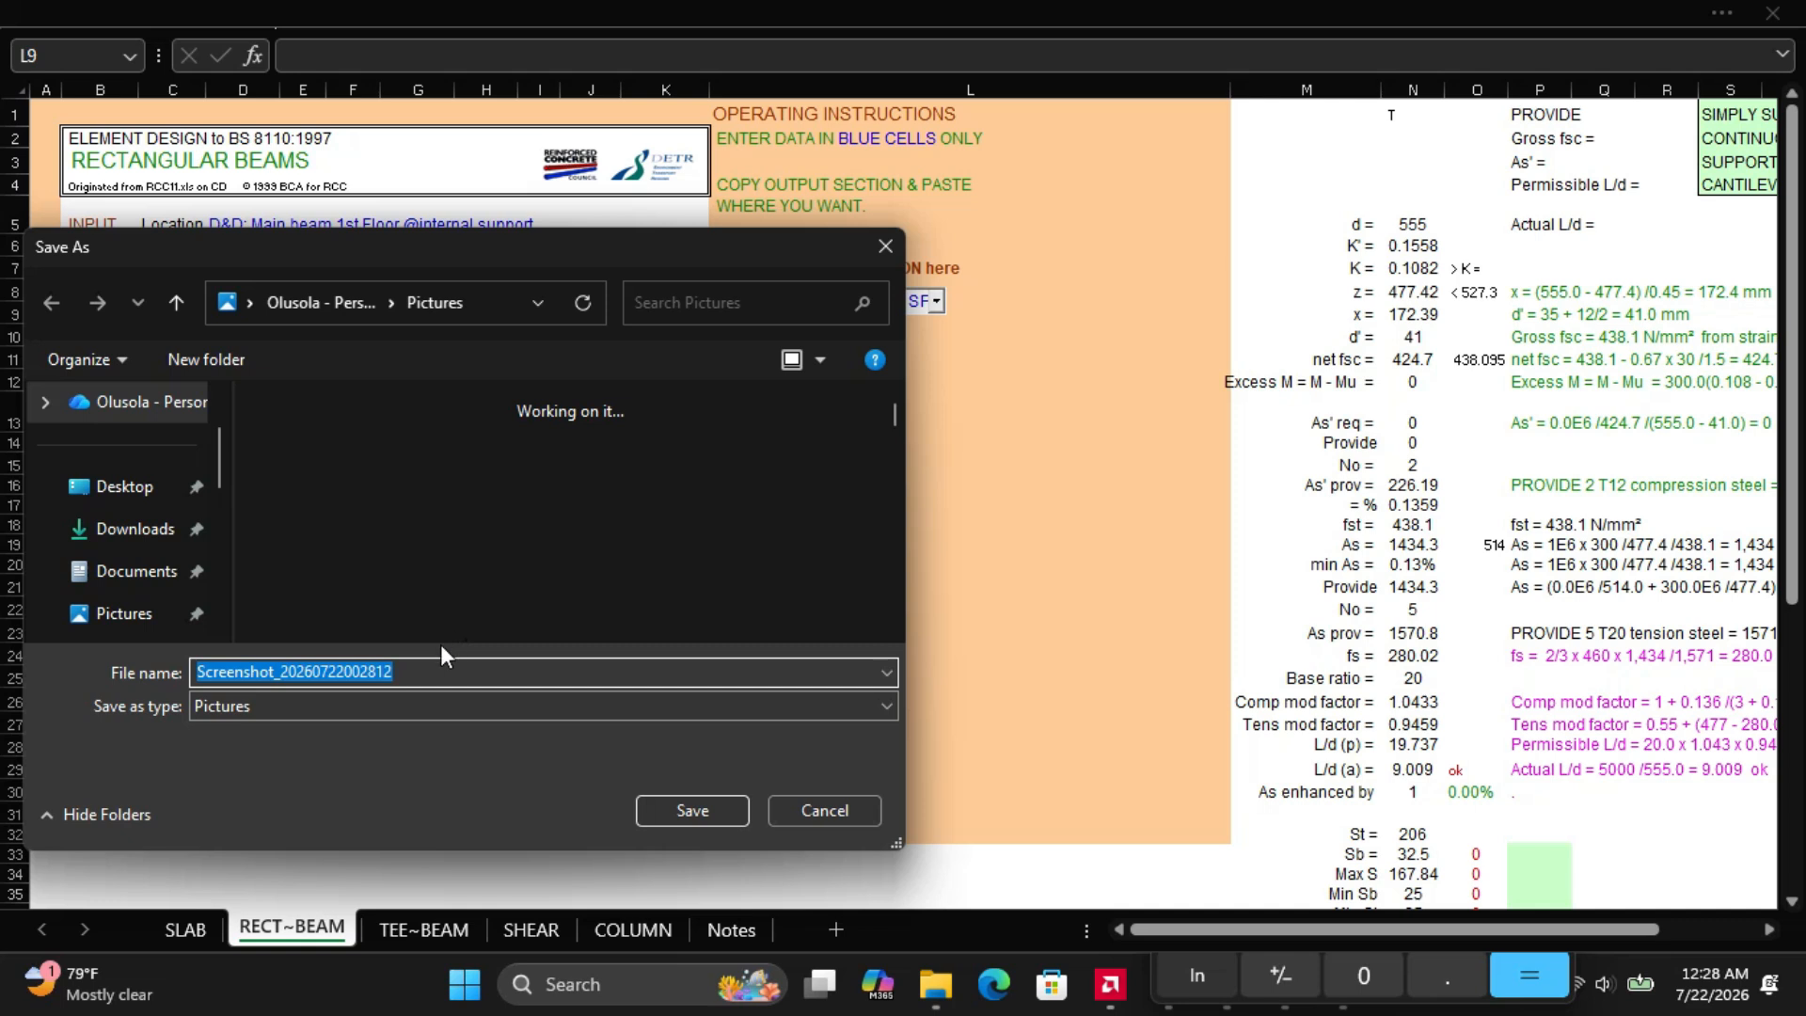
type("beam de")
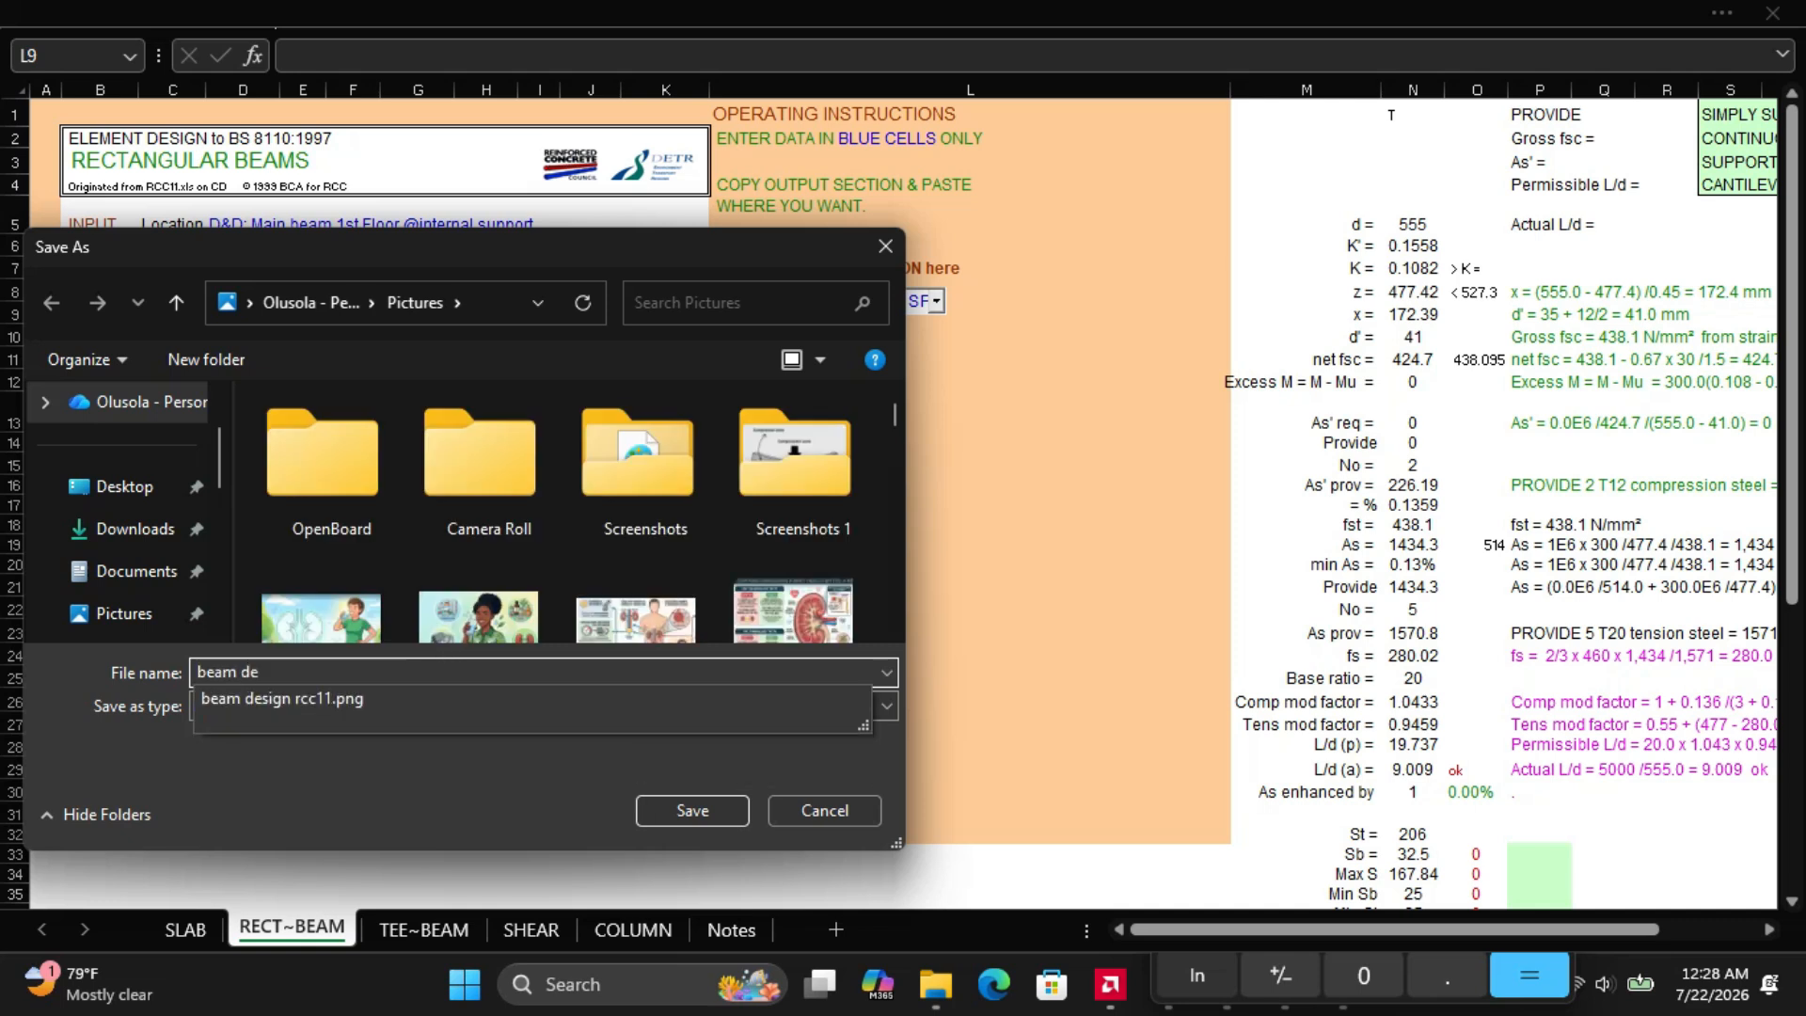
Switch to Chrome and open Google Gemini at gemini.google.com/app
type("ge")
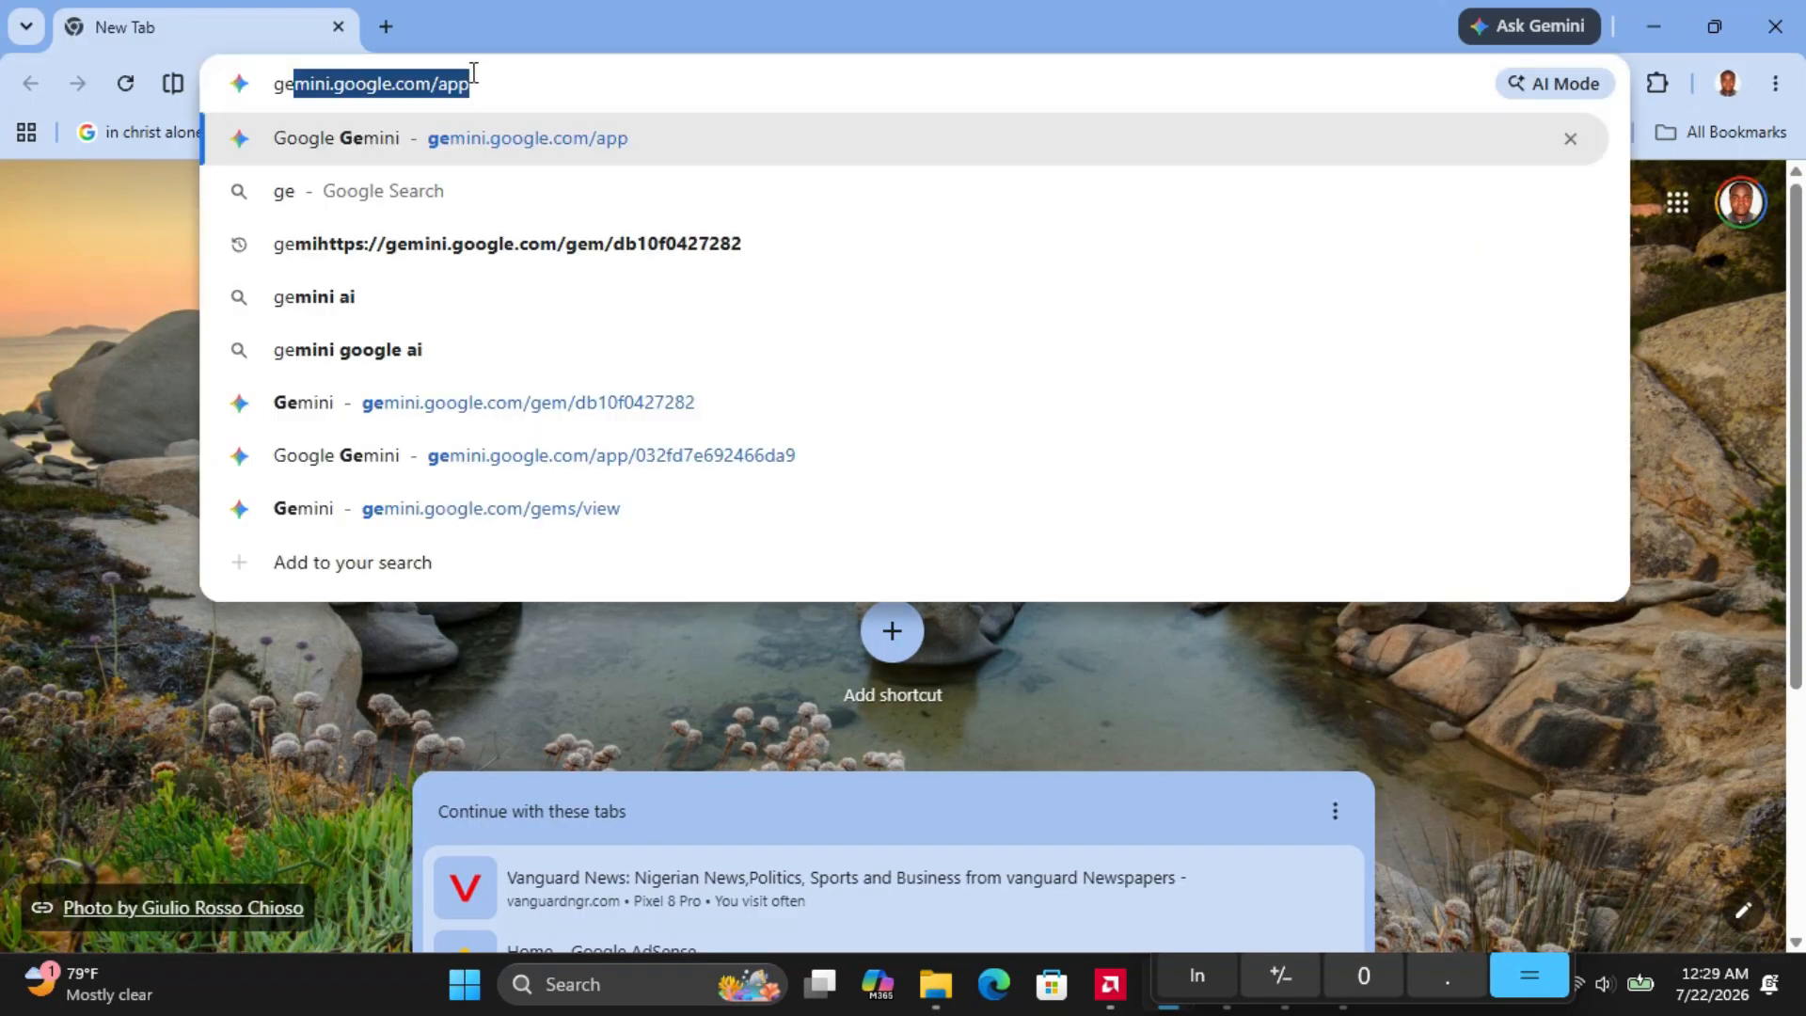
left_click(487, 75)
key("Return")
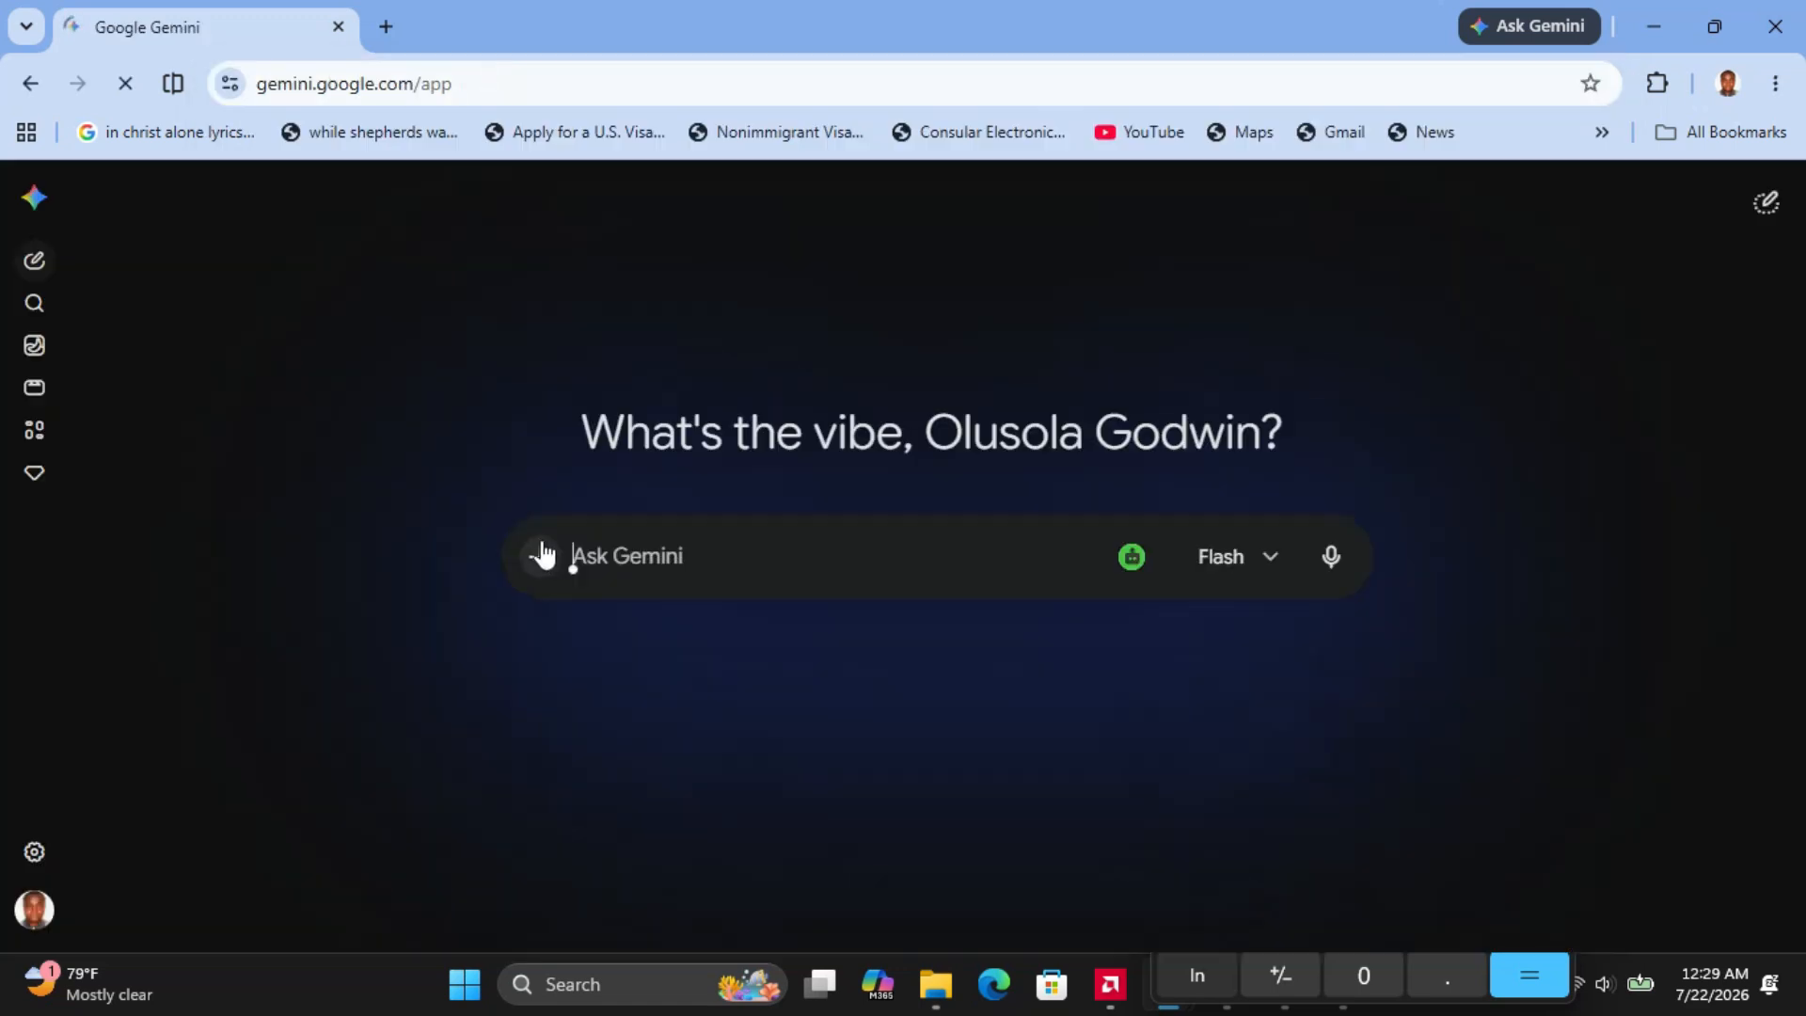
Attach the saved beam design screenshot to a new Gemini prompt as an uploaded file
left_click(541, 559)
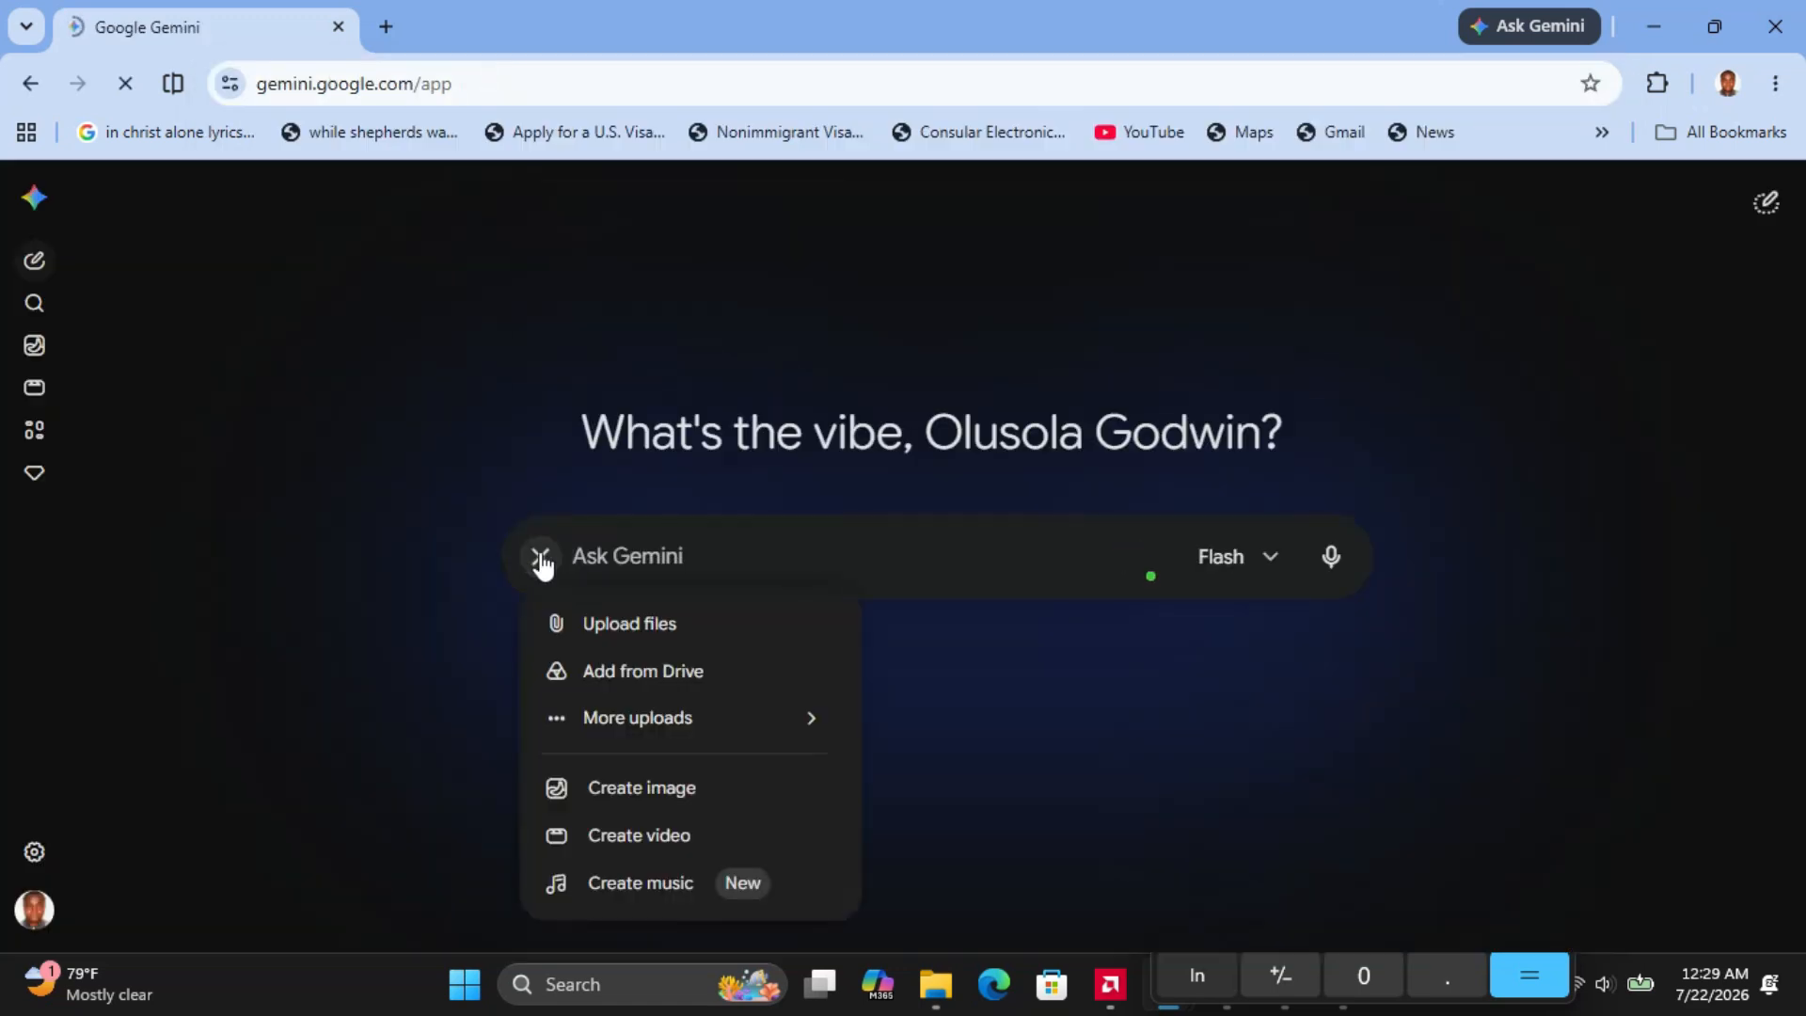
left_click(628, 625)
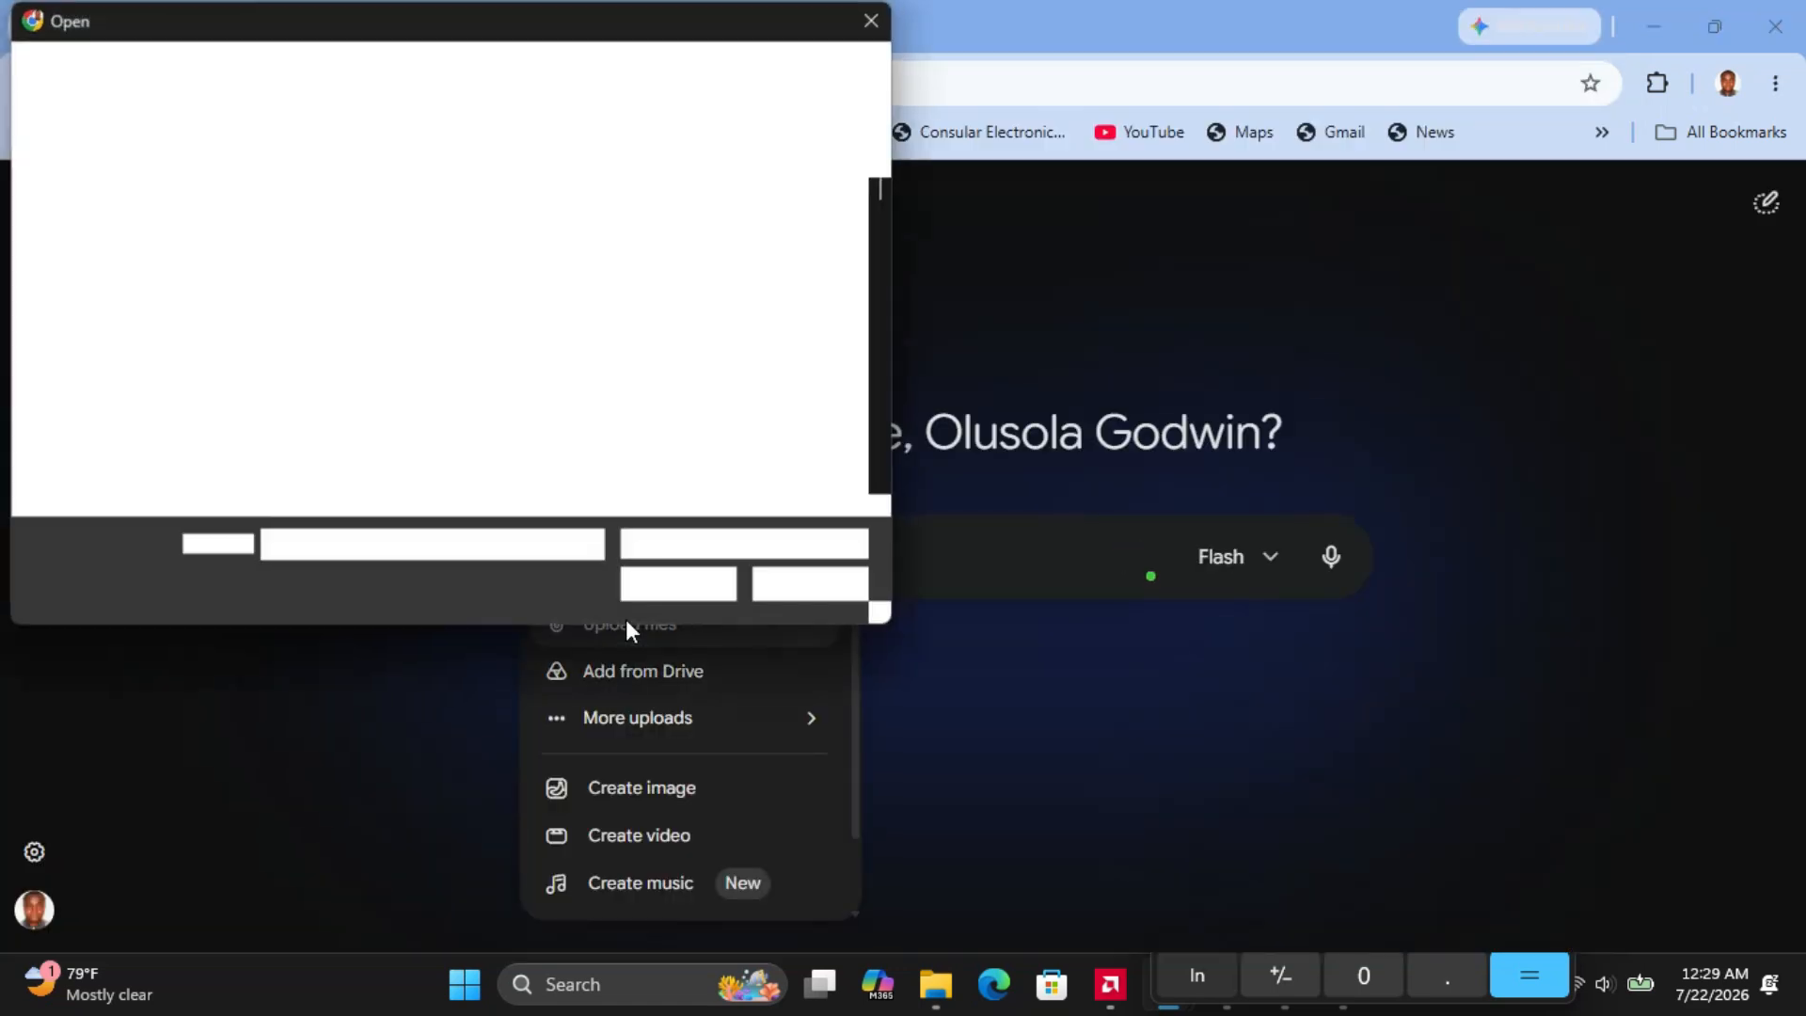
double_click(318, 403)
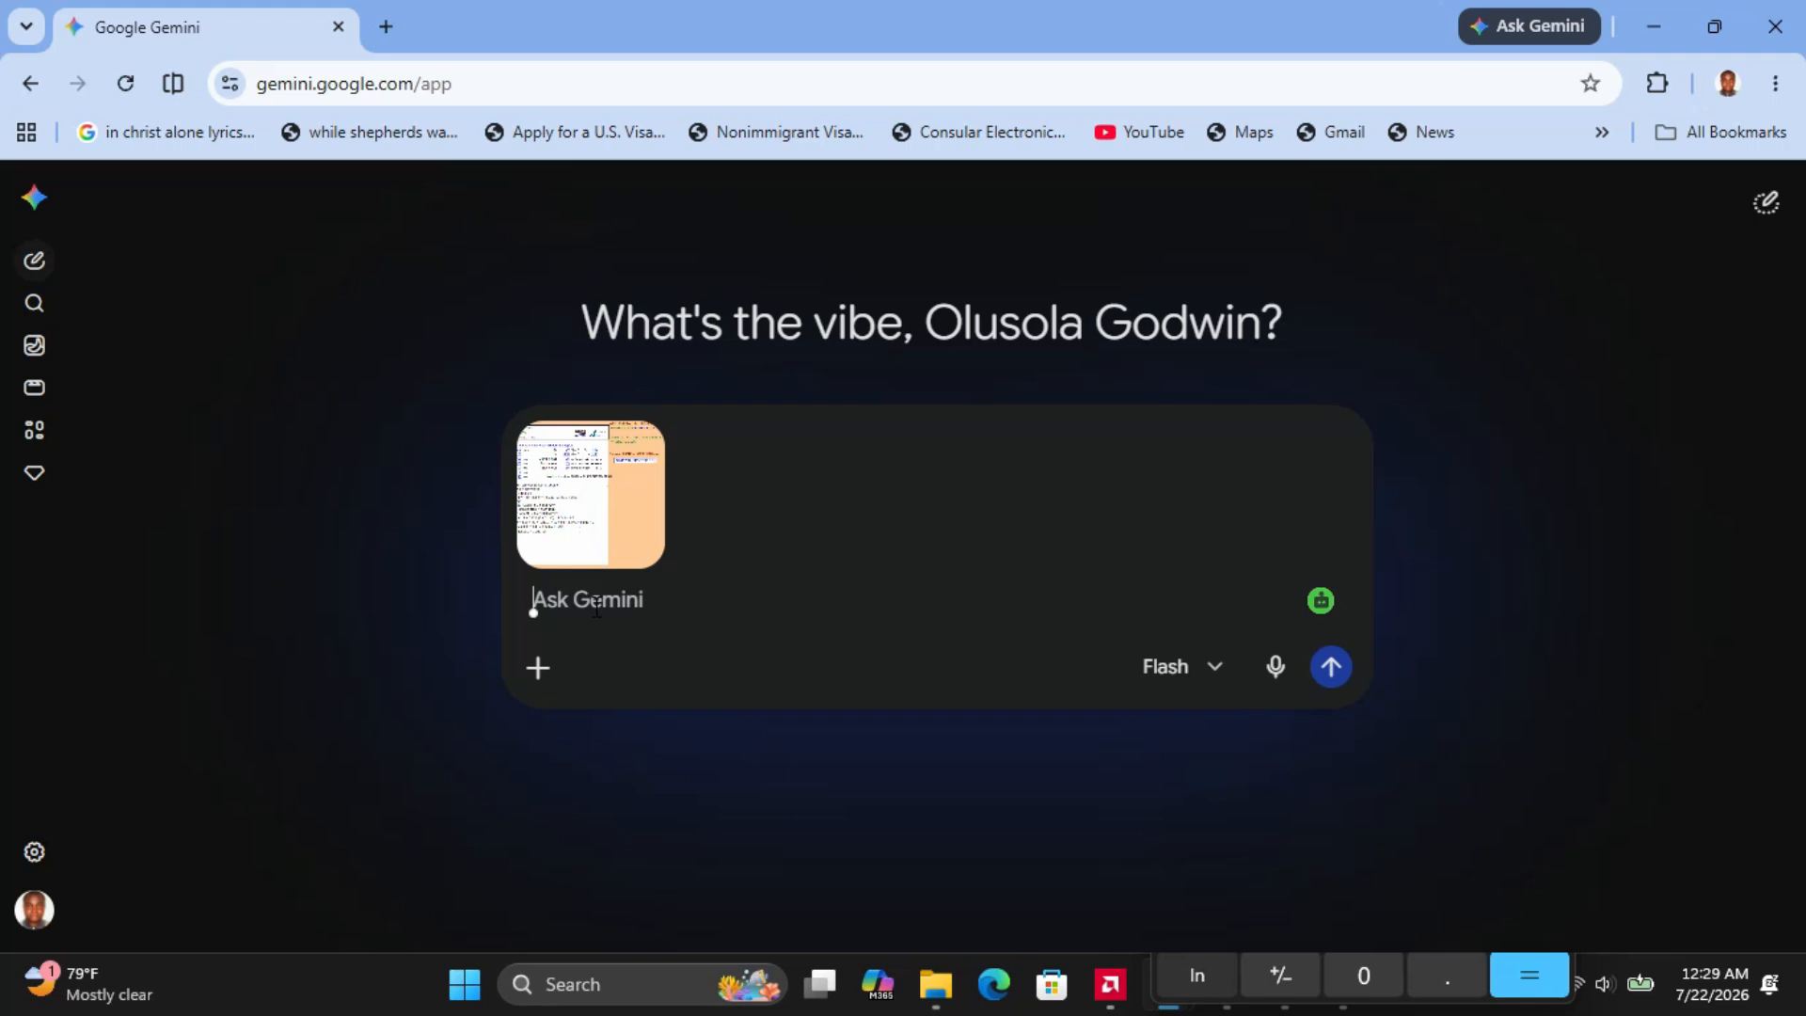
Ask Gemini to "explain in a diagram" and download the generated beam design image
type("explain in a diagram")
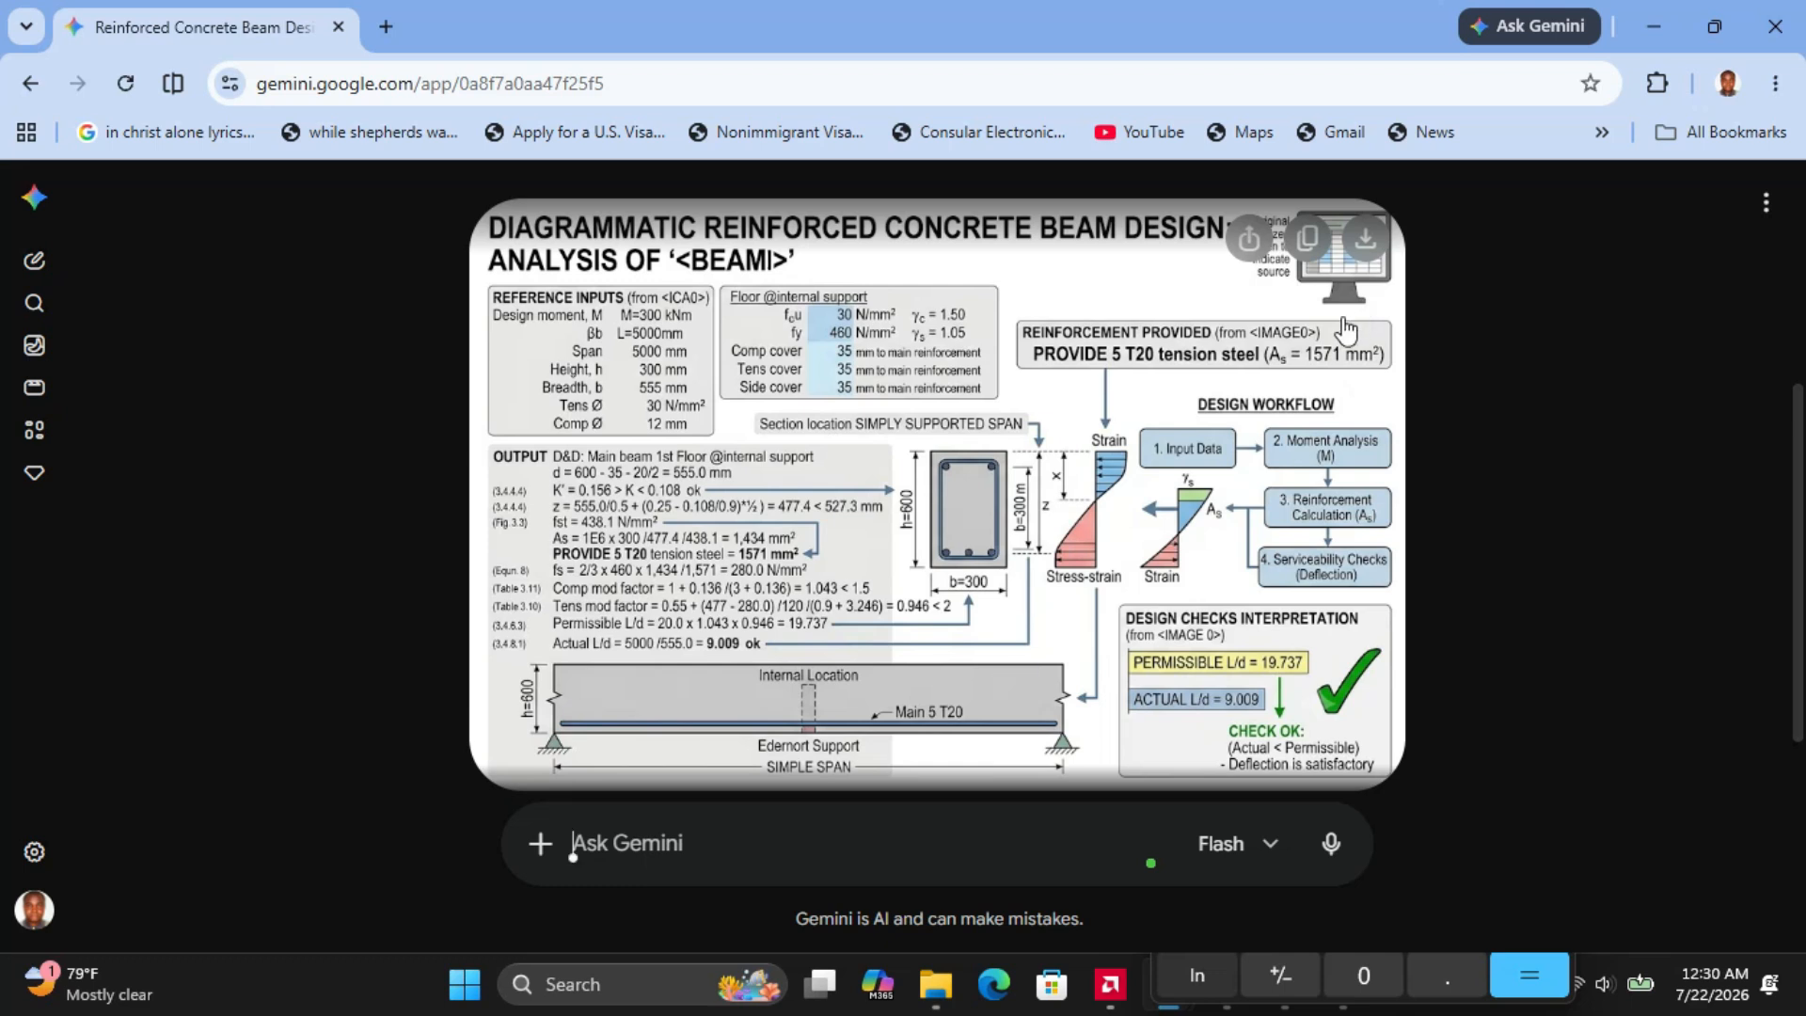
left_click(1366, 243)
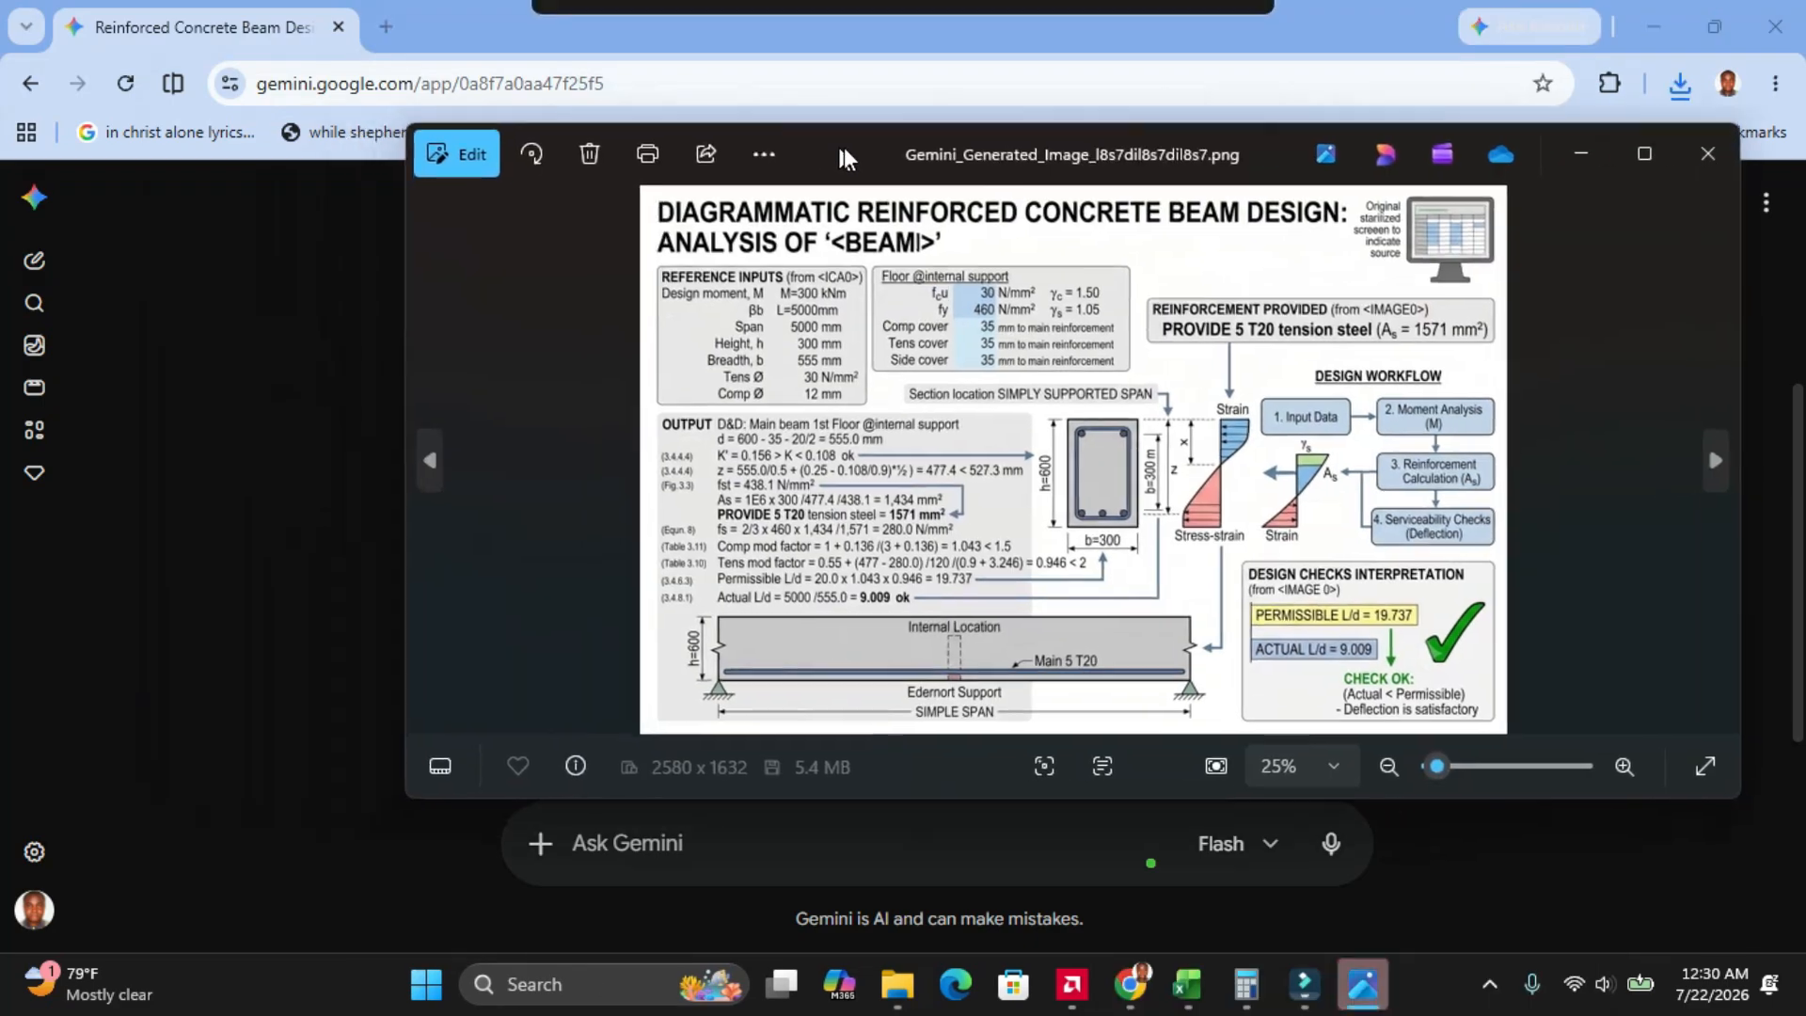